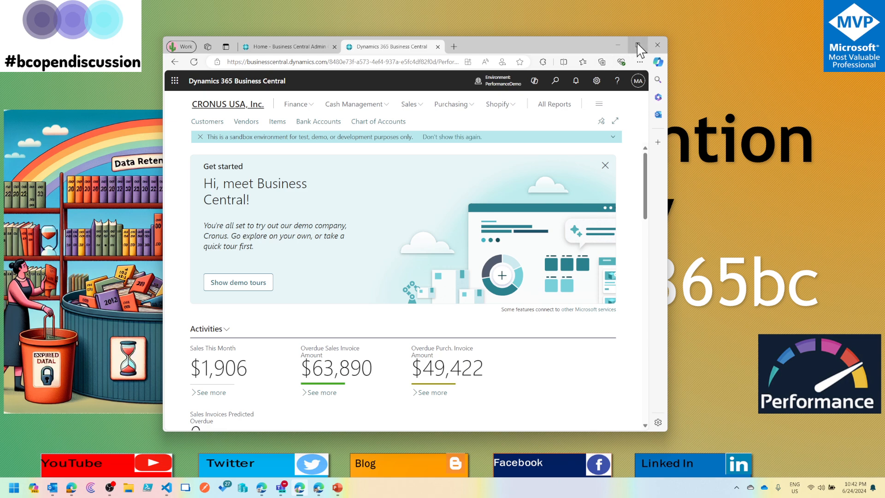
- Search for the retention pages, open the Retention Policies list and maximize the browser window
{"action": "left_click_drag", "start_coordinate": [581, 52], "coordinate": [599, 98]}
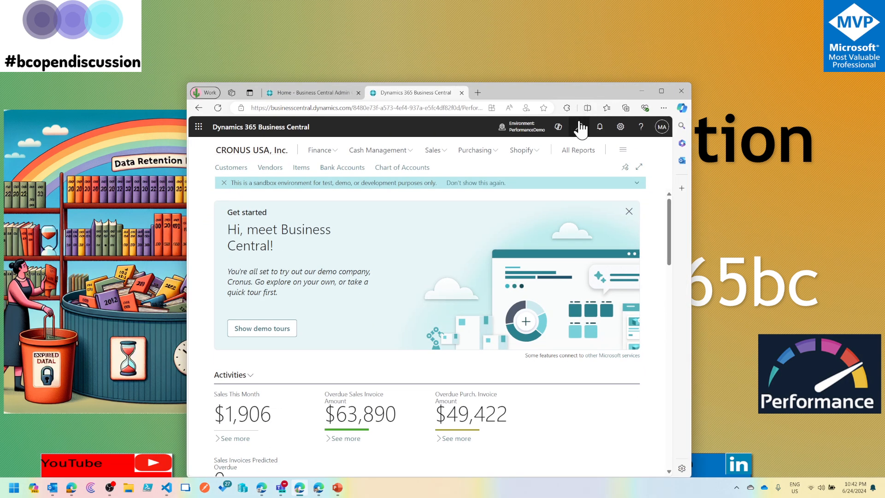
{"action": "left_click", "coordinate": [579, 127]}
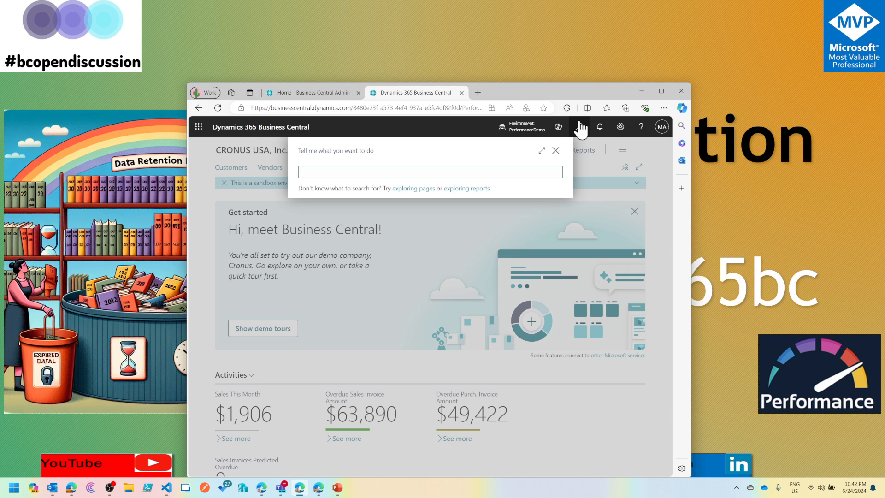
{"action": "type", "text": "data te"}
{"action": "type", "text": "ete"}
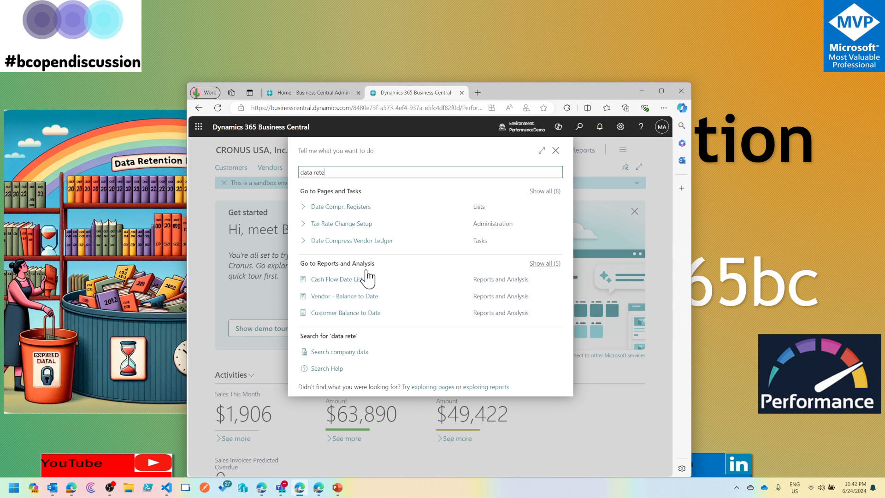
{"action": "left_click", "coordinate": [545, 192]}
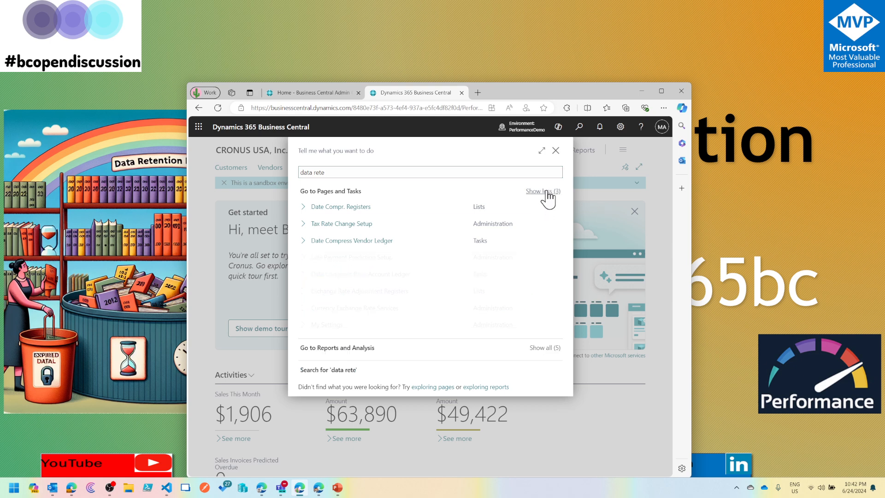
{"action": "left_click", "coordinate": [373, 172]}
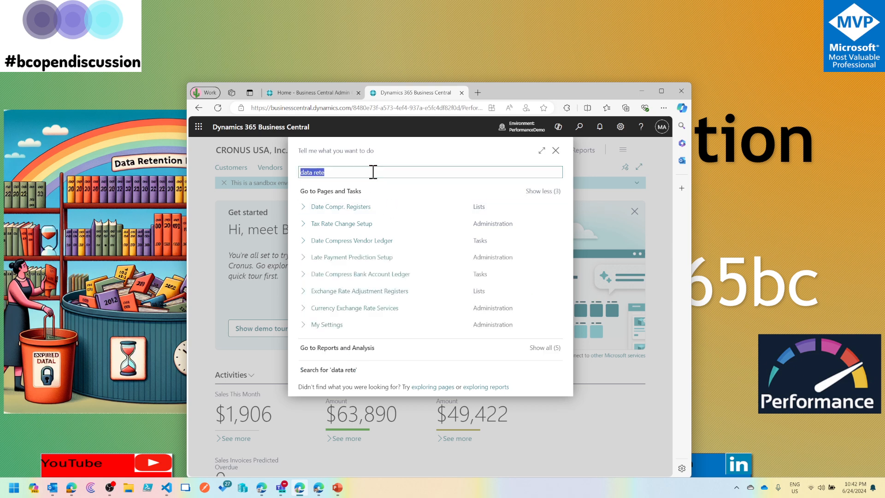
{"action": "type", "text": "reten"}
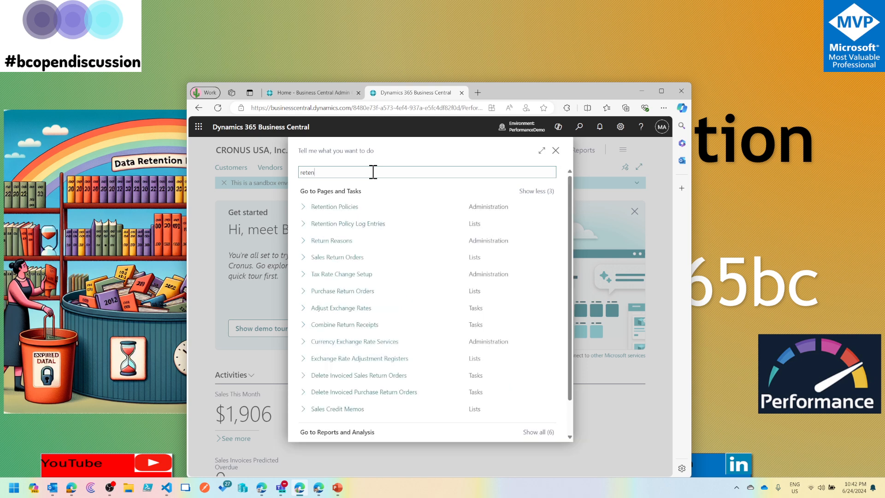
{"action": "left_click", "coordinate": [357, 207]}
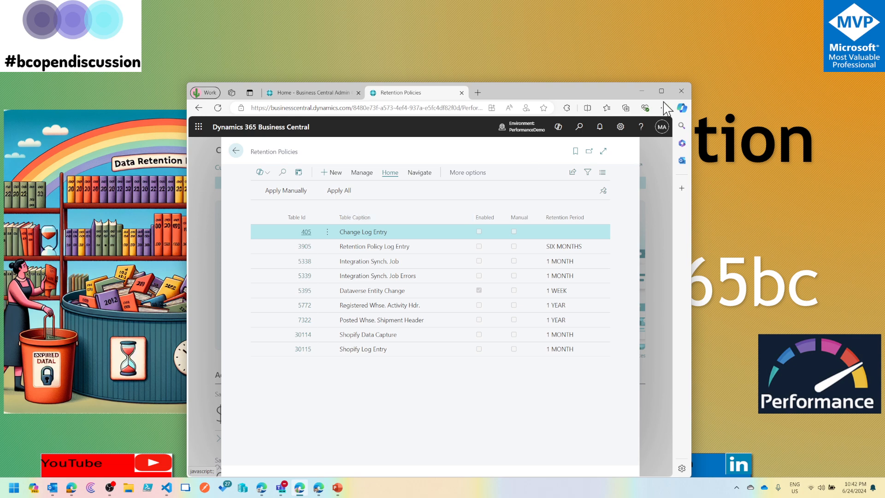
{"action": "left_click", "coordinate": [668, 92]}
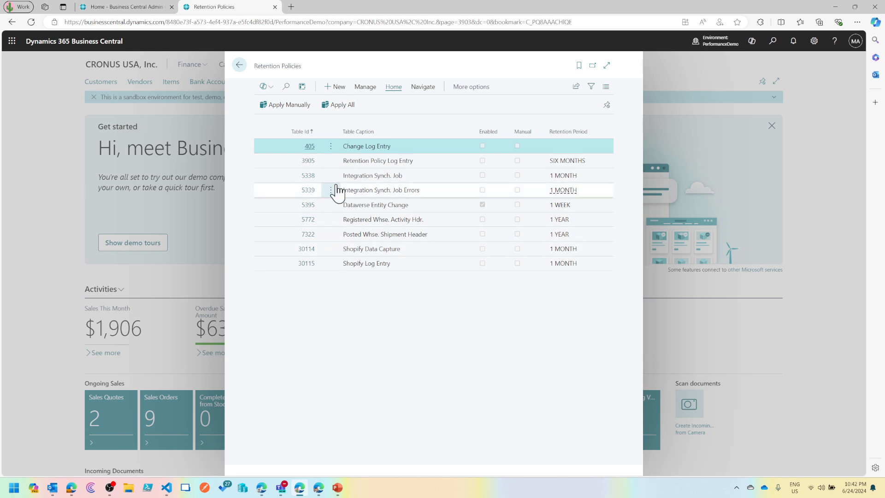
- Create a new retention policy for table 474, Job Queue Log Entry, and collapse its General section
{"action": "left_click", "coordinate": [325, 88]}
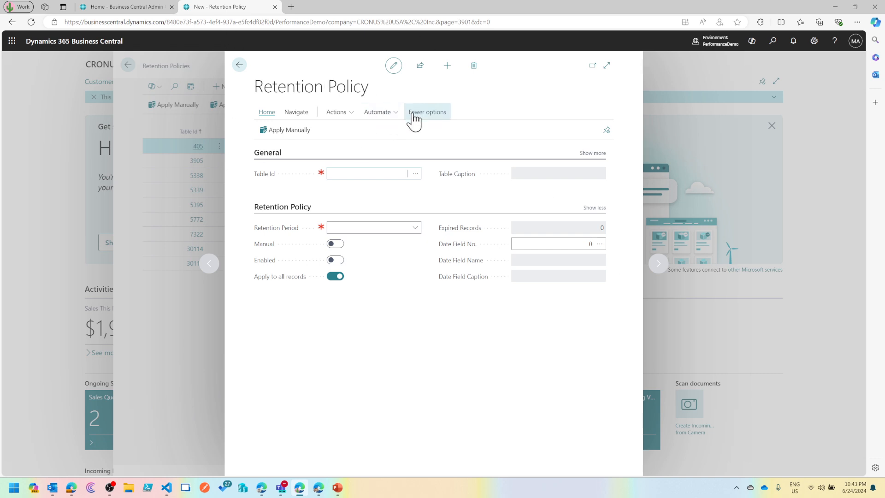
{"action": "left_click", "coordinate": [415, 174]}
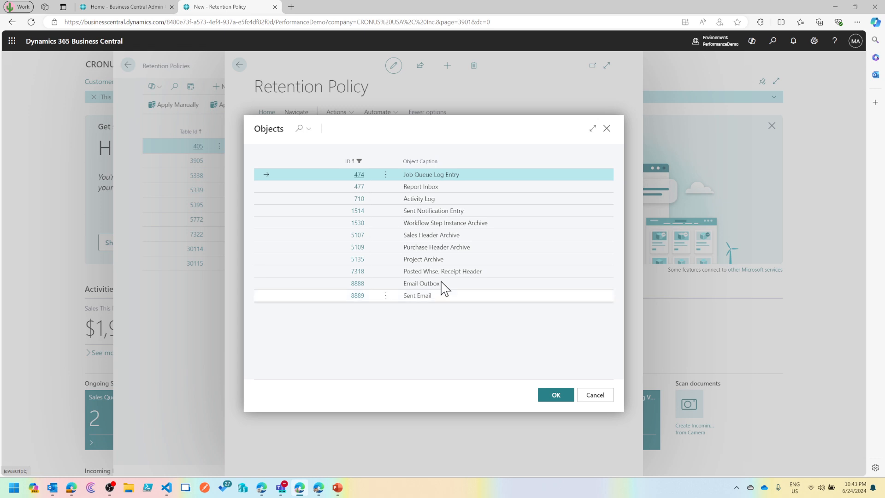
{"action": "left_click", "coordinate": [556, 395]}
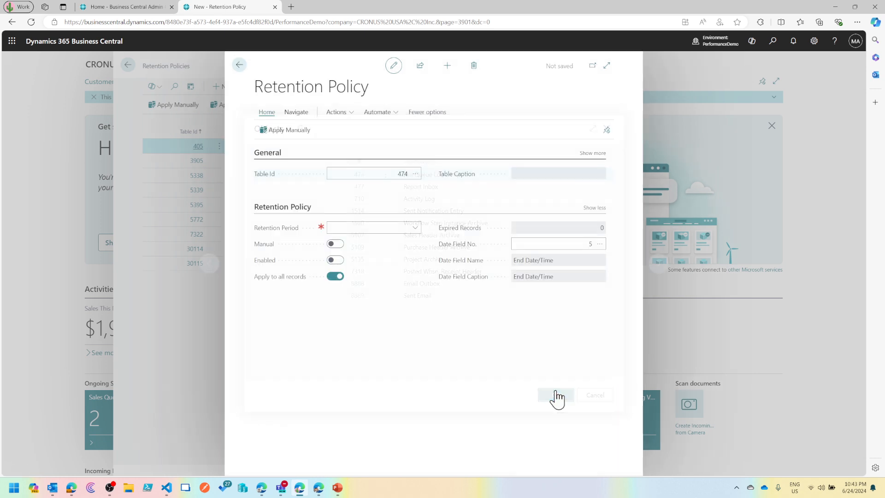
{"action": "left_click", "coordinate": [595, 154]}
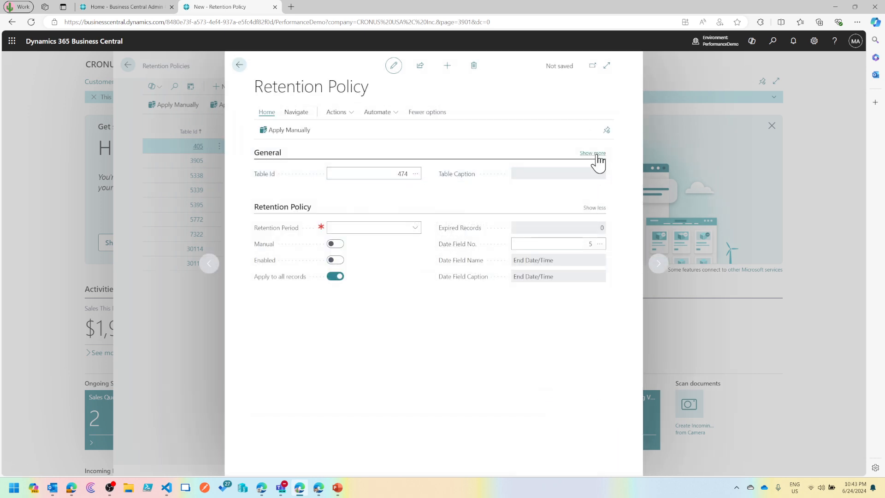
{"action": "left_click", "coordinate": [276, 153]}
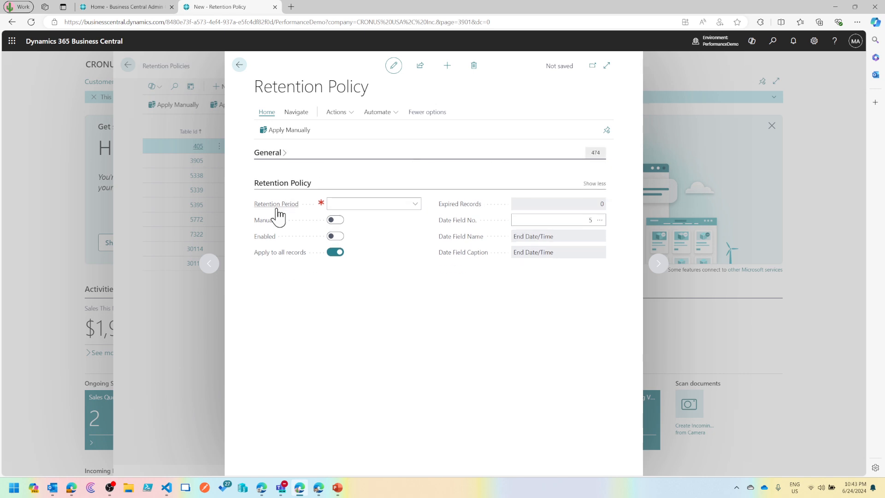
- Set the Job Queue Log Entry policy's retention period to 1 MONTH
{"action": "mouse_move", "coordinate": [277, 209]}
{"action": "left_click", "coordinate": [416, 203]}
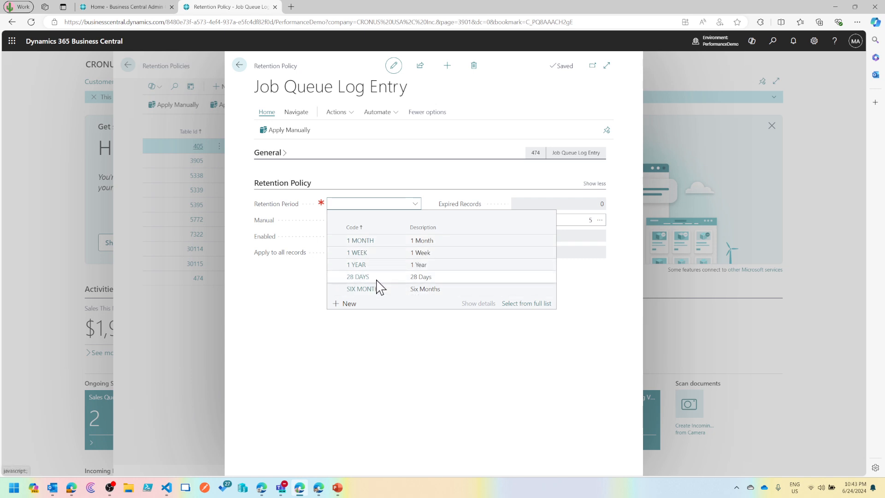
{"action": "left_click", "coordinate": [396, 241]}
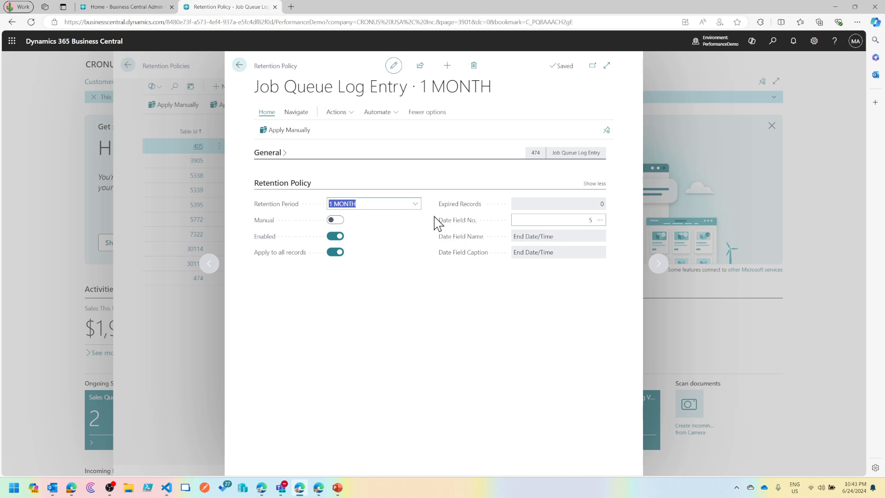
{"action": "left_click_drag", "start_coordinate": [435, 221], "coordinate": [491, 226]}
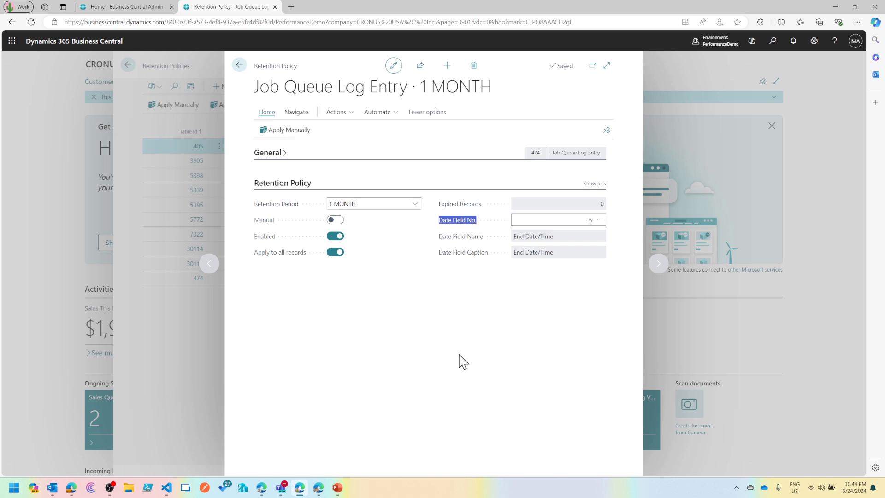
{"action": "left_click", "coordinate": [600, 219]}
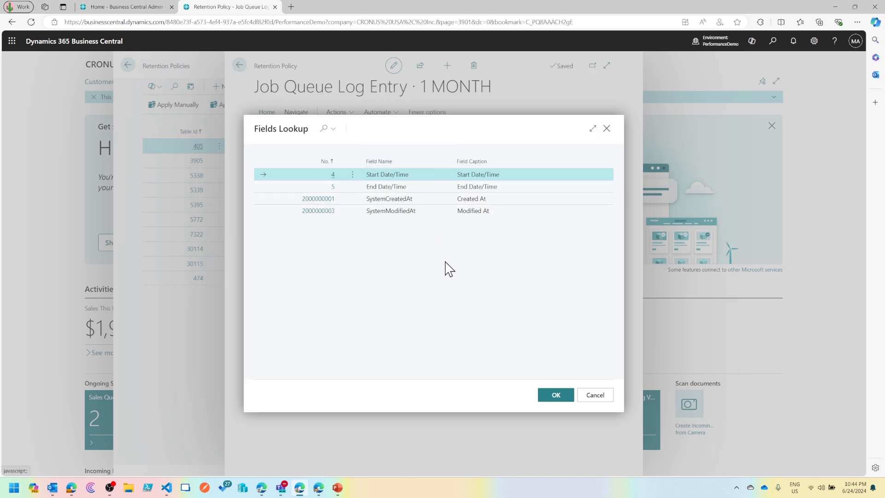
{"action": "left_click", "coordinate": [400, 204]}
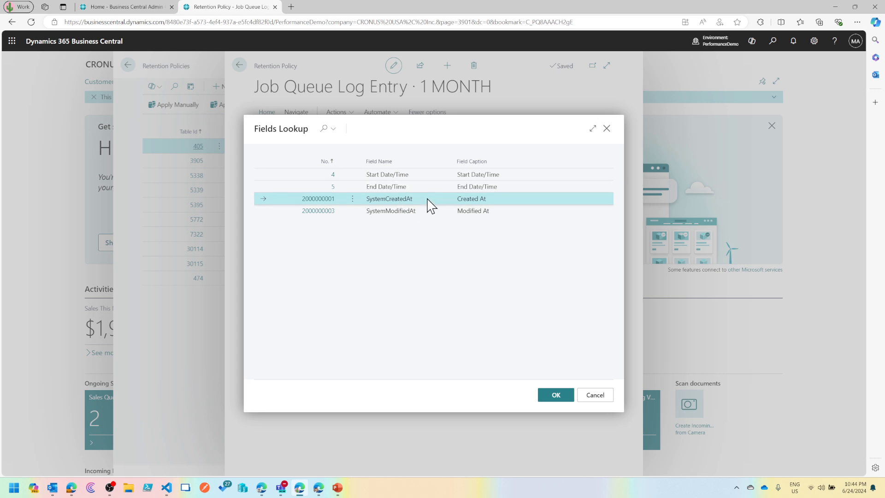
{"action": "left_click", "coordinate": [552, 397]}
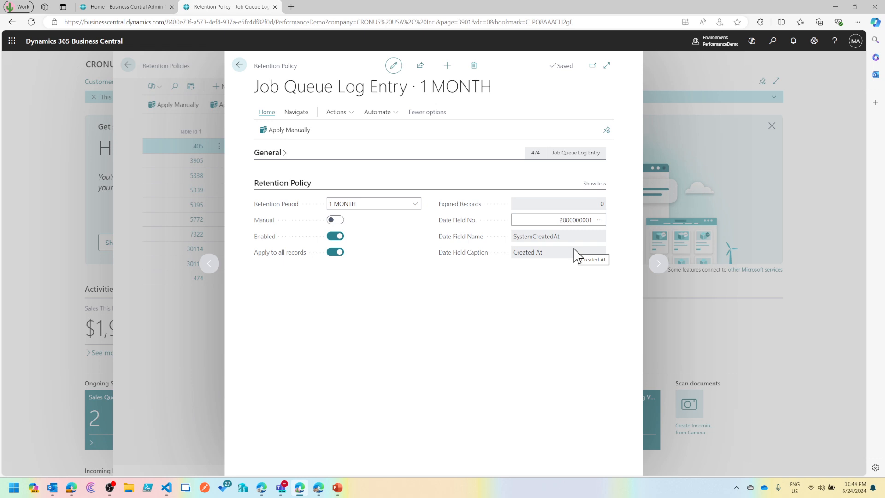
- Turn off applying the policy to all records and expand the Record Retention Policy section
{"action": "left_click", "coordinate": [261, 163]}
{"action": "left_click", "coordinate": [261, 157]}
{"action": "mouse_move", "coordinate": [290, 261]}
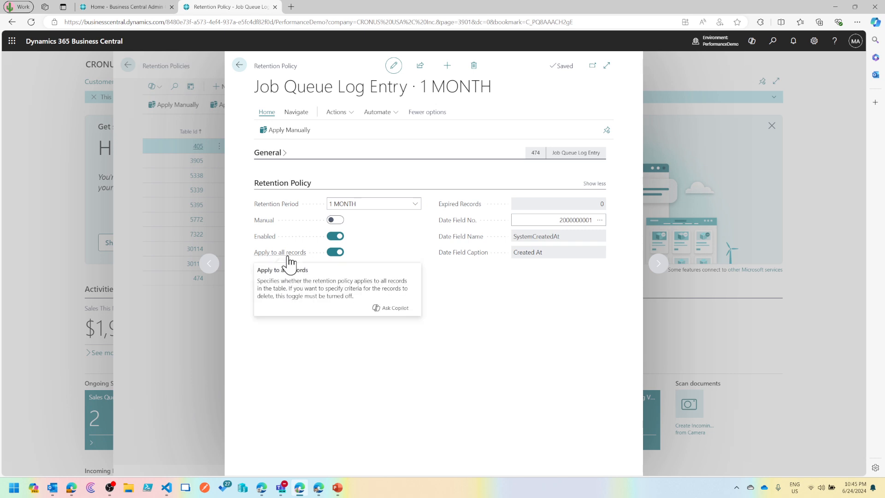
{"action": "left_click", "coordinate": [333, 253]}
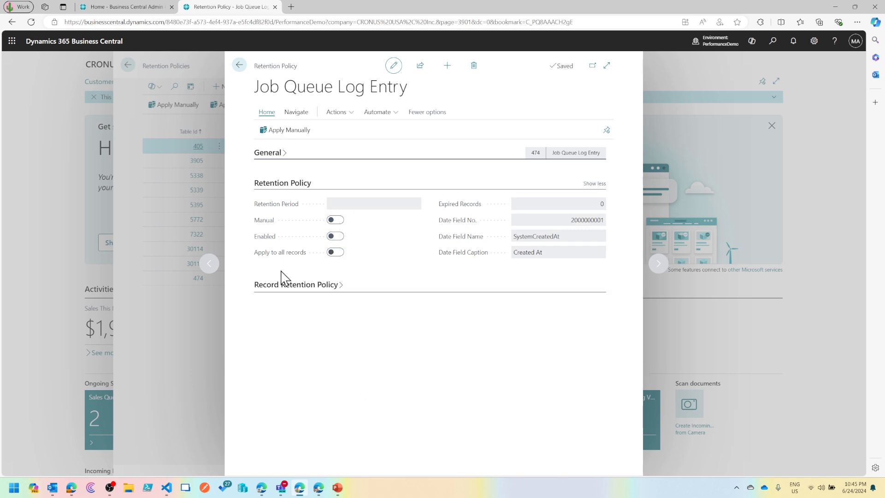
{"action": "left_click", "coordinate": [312, 288]}
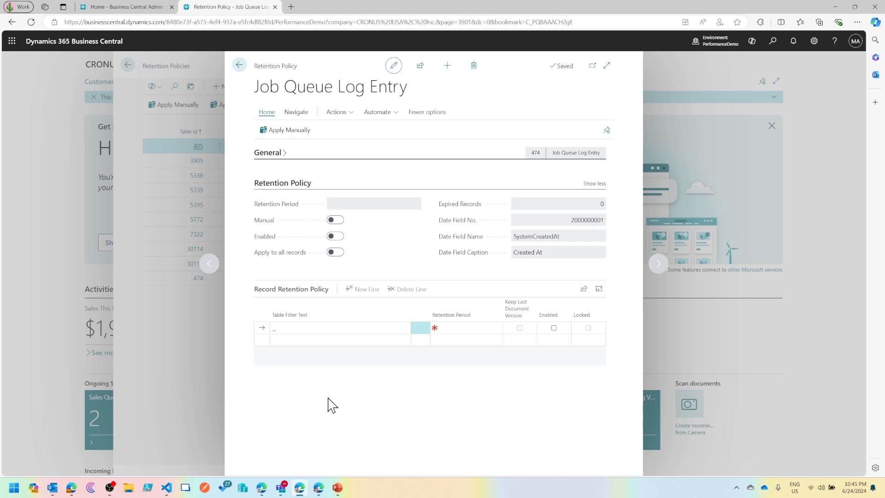
- Filter the first record retention policy line to job queue log entries with the status Error
{"action": "left_click", "coordinate": [360, 332]}
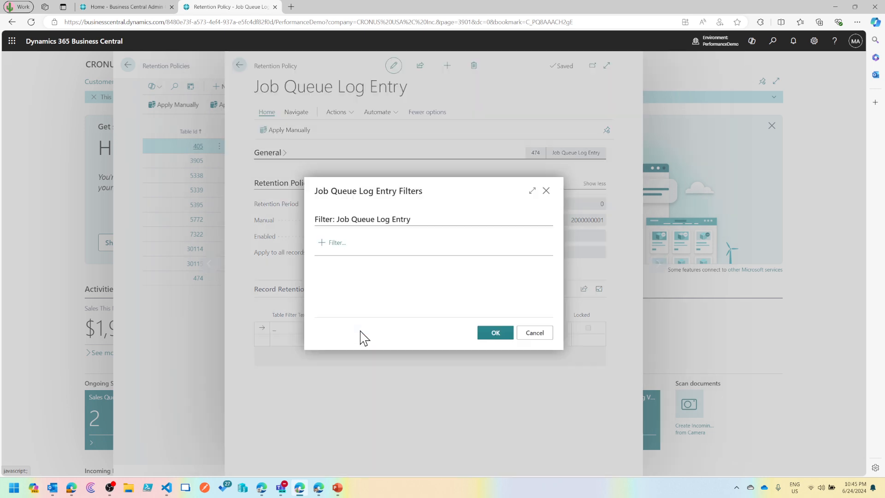
{"action": "left_click", "coordinate": [335, 243]}
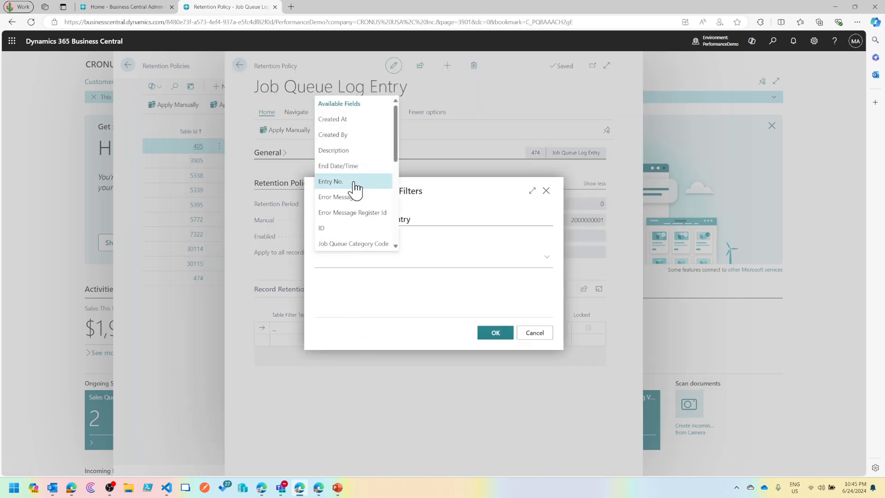
{"action": "scroll", "coordinate": [356, 188], "scroll_direction": "down", "scroll_amount": 3}
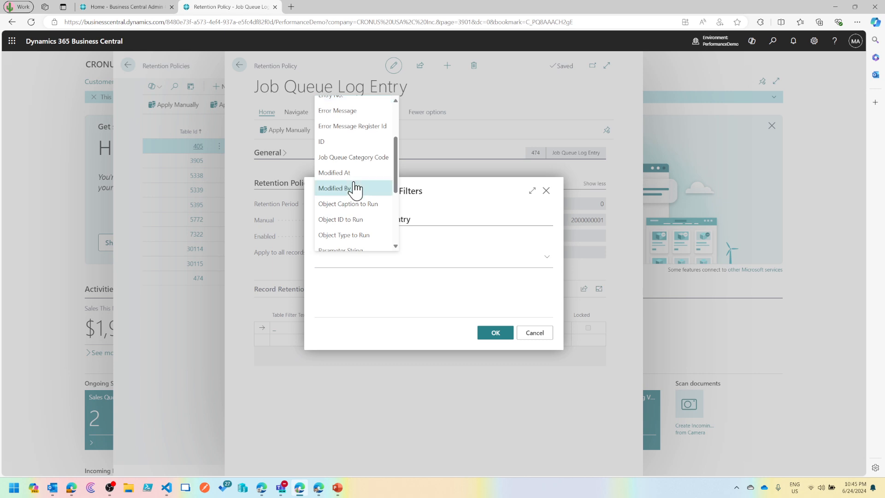
{"action": "scroll", "coordinate": [355, 188], "scroll_direction": "down", "scroll_amount": 1}
{"action": "left_click", "coordinate": [355, 216]}
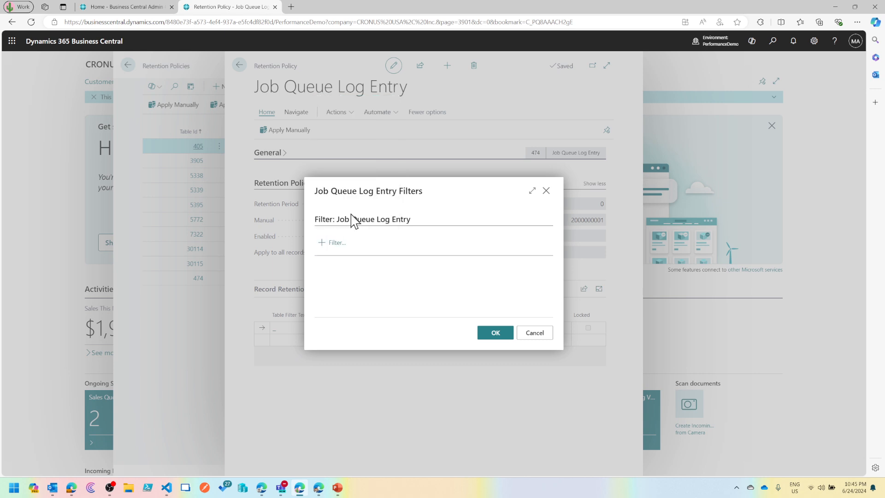
{"action": "left_click", "coordinate": [546, 241]}
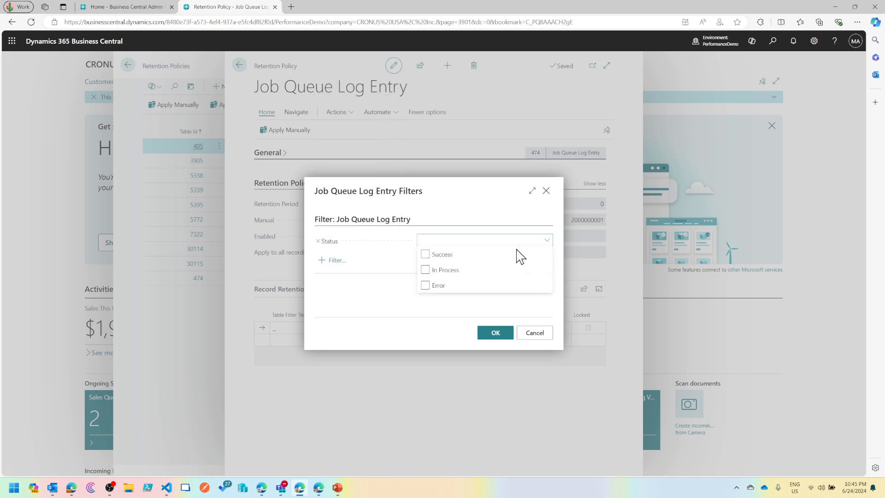
{"action": "left_click", "coordinate": [439, 286]}
{"action": "left_click", "coordinate": [432, 313]}
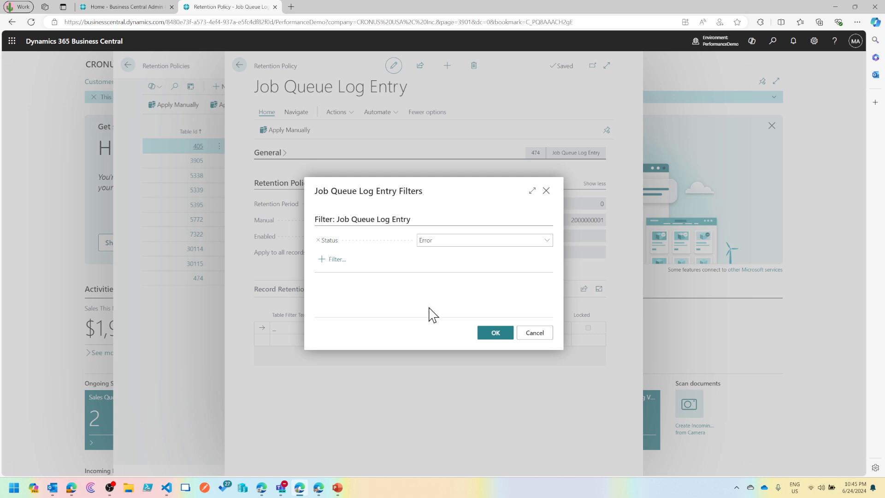
{"action": "left_click", "coordinate": [500, 333]}
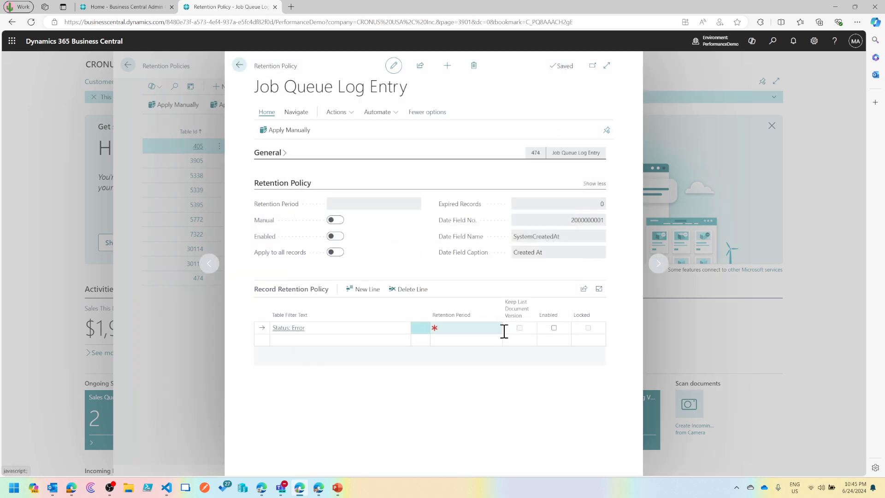
- Create a new retention period with the code 10 DAYS and description 10 Days from the Status: Error line
{"action": "left_click", "coordinate": [496, 328]}
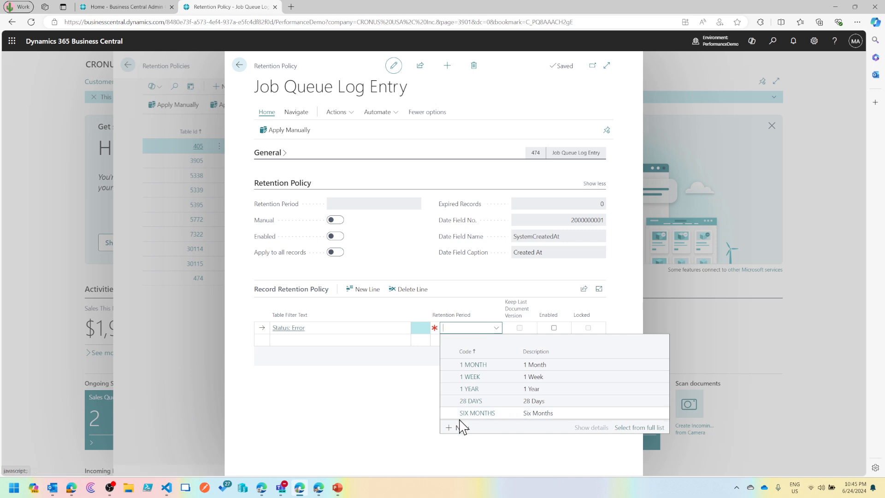
{"action": "left_click", "coordinate": [633, 427]}
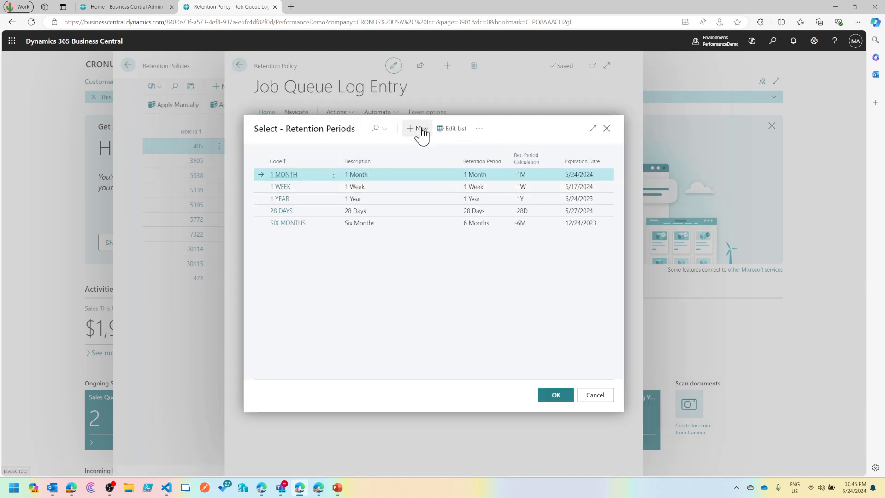
{"action": "left_click", "coordinate": [419, 131]}
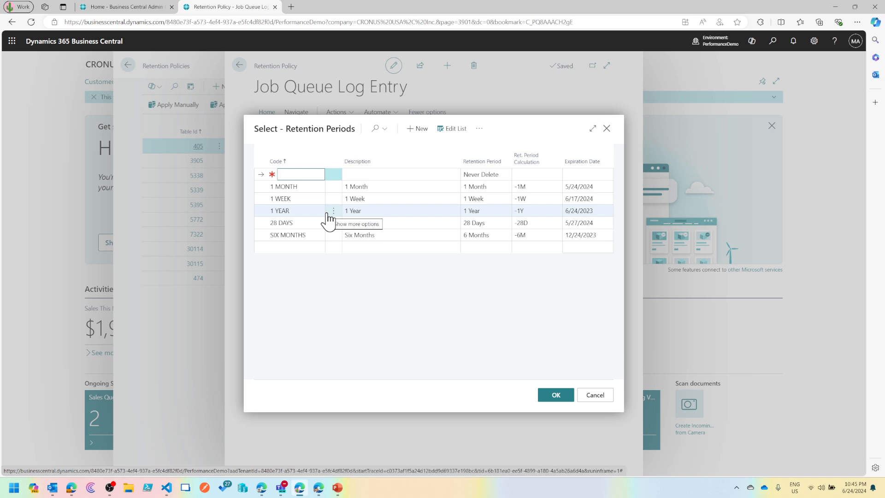
{"action": "type", "text": "10 Days"}
{"action": "key", "text": "Tab"}
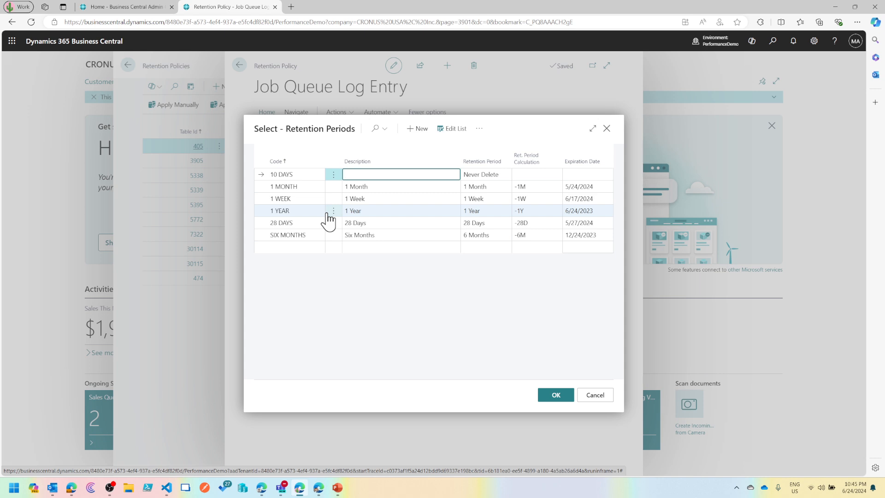
{"action": "type", "text": "10 Days"}
{"action": "key", "text": "Tab"}
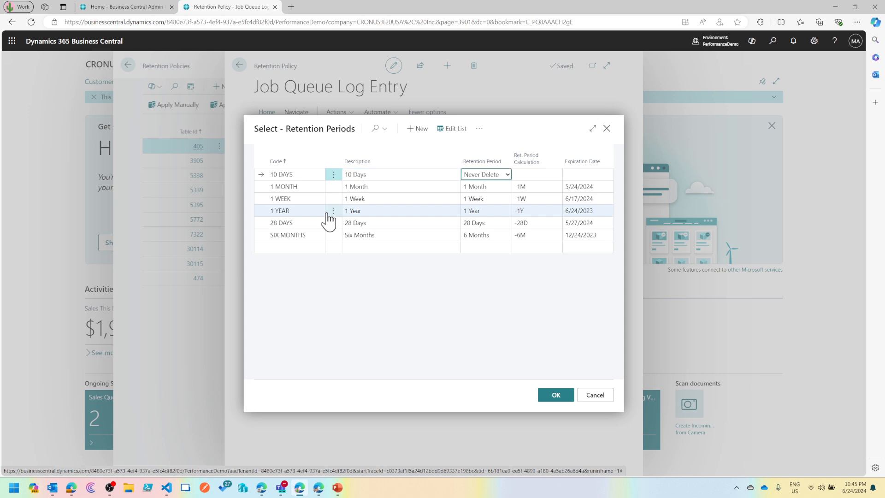
- Make the 10 DAYS retention period Custom with a period calculation of -10D
{"action": "left_click", "coordinate": [491, 178]}
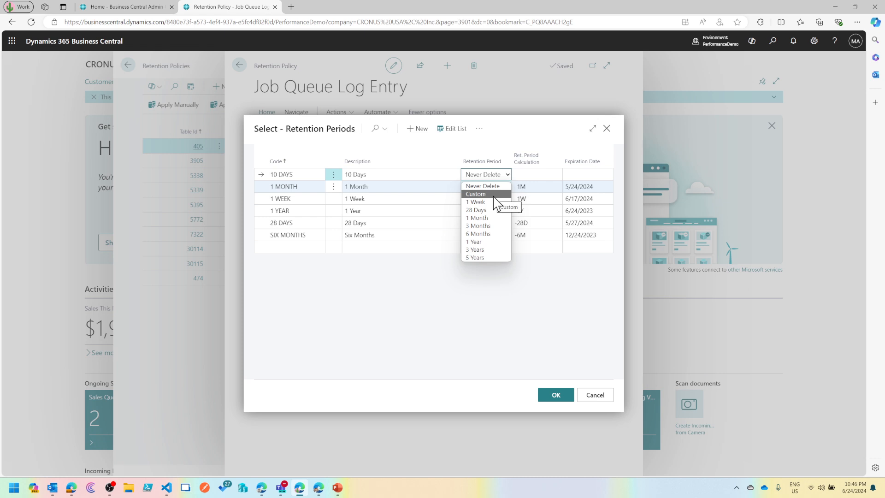
{"action": "left_click", "coordinate": [500, 194]}
{"action": "left_click", "coordinate": [540, 175]}
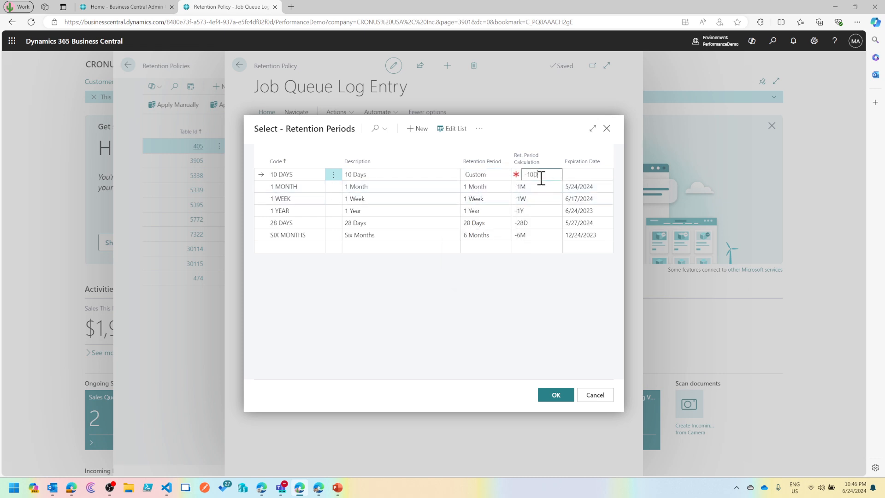
{"action": "type", "text": "-10D"}
{"action": "key", "text": "Return"}
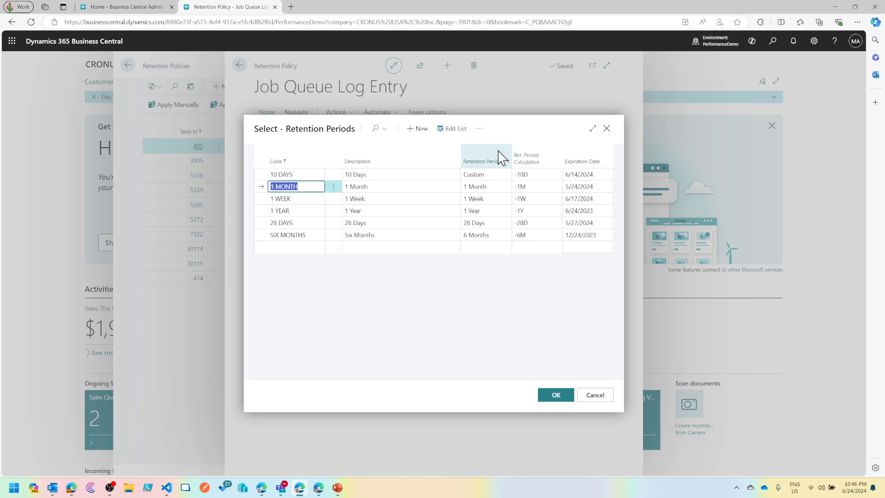
- Check the 10 DAYS period's calculation and expiration date, and assign the period to the Status: Error line
{"action": "left_click", "coordinate": [534, 175]}
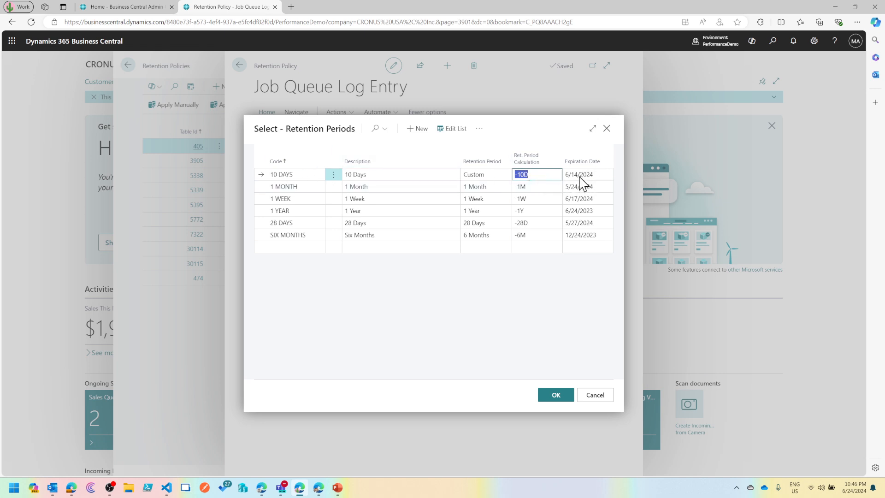
{"action": "left_click_drag", "start_coordinate": [568, 175], "coordinate": [593, 183]}
{"action": "left_click", "coordinate": [593, 177]}
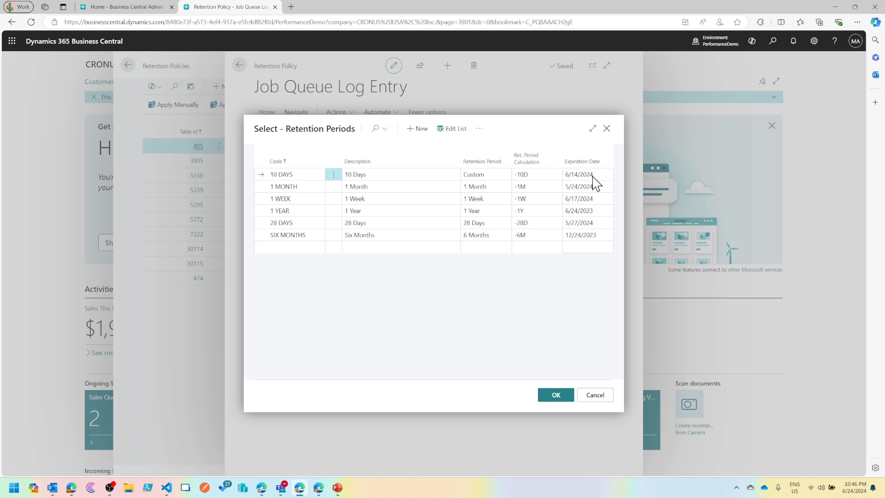
{"action": "left_click", "coordinate": [533, 175]}
{"action": "left_click", "coordinate": [559, 396]}
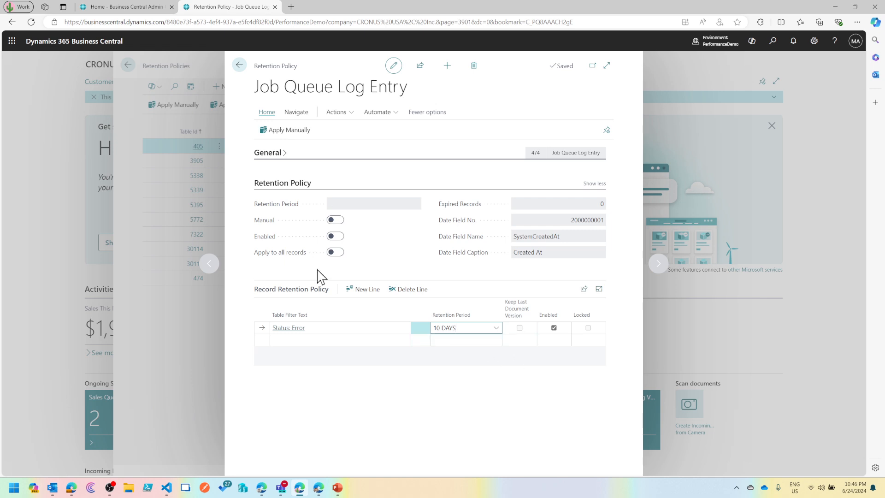
- Add a second record retention policy line filtered to job queue log entries with the status Success
{"action": "left_click", "coordinate": [356, 341]}
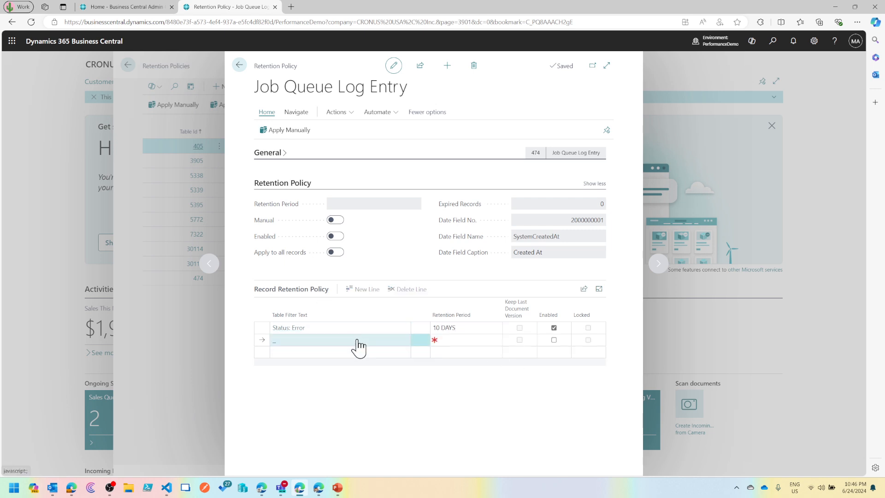
{"action": "left_click", "coordinate": [359, 345]}
{"action": "left_click", "coordinate": [333, 246]}
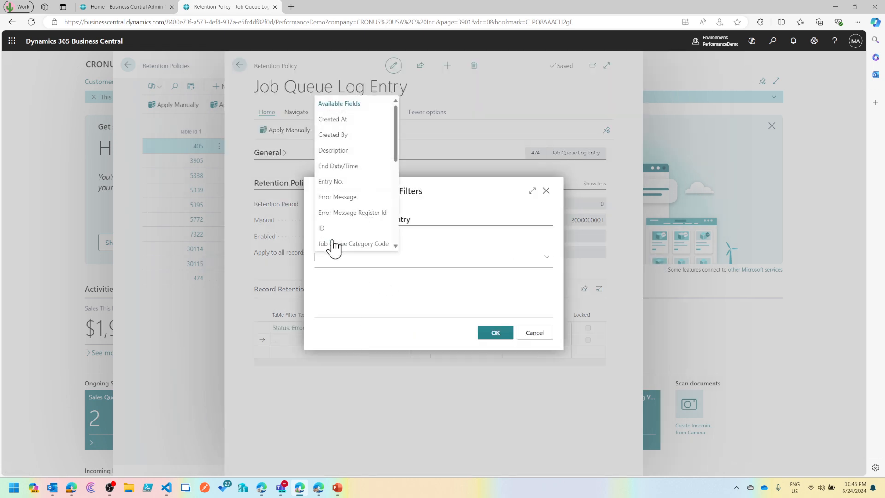
{"action": "scroll", "coordinate": [339, 148], "scroll_direction": "down", "scroll_amount": 4}
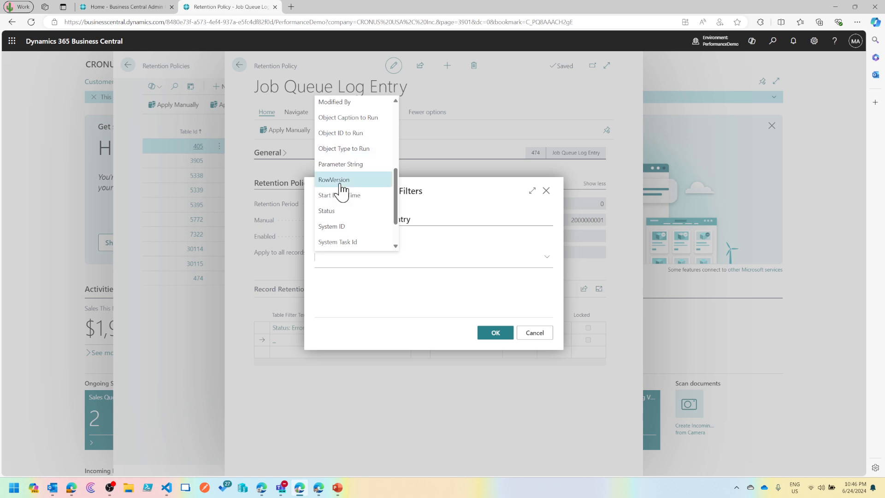
{"action": "left_click", "coordinate": [337, 212]}
{"action": "left_click", "coordinate": [480, 244]}
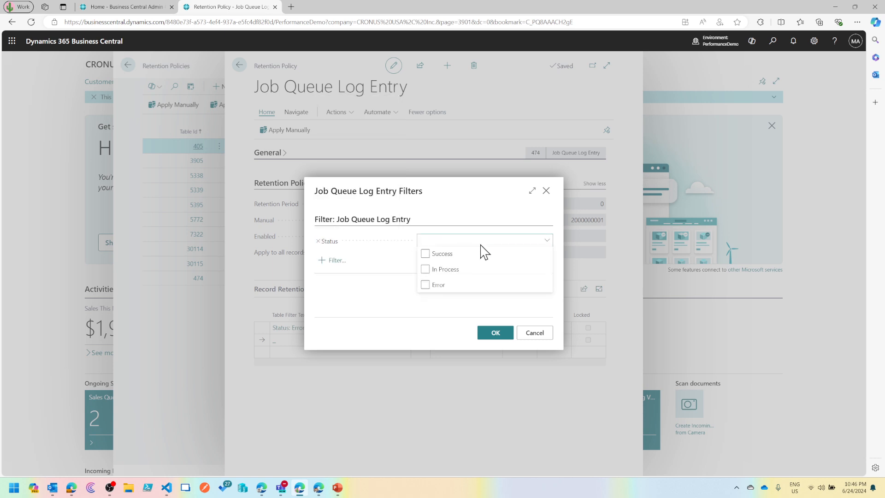
{"action": "left_click", "coordinate": [461, 258]}
{"action": "left_click", "coordinate": [504, 337]}
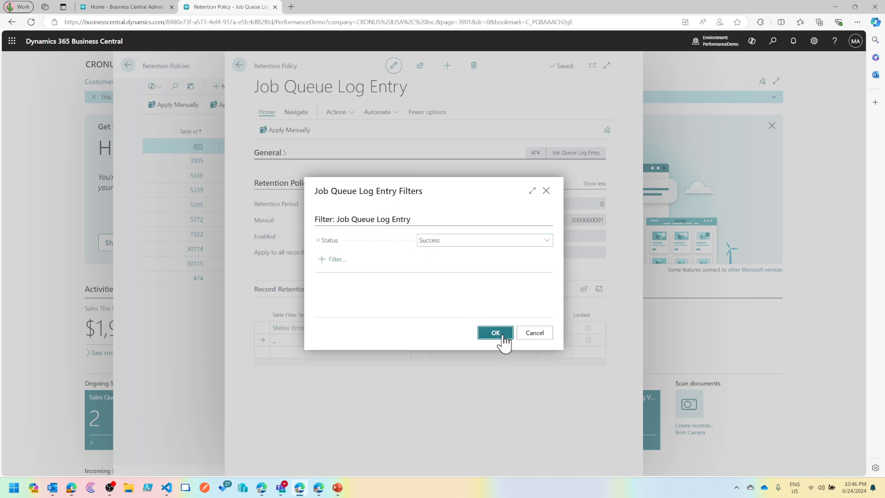
{"action": "left_click", "coordinate": [495, 333]}
- Create a new retention period with the code 2 DAYS and description 2 Days from the Status: Success line
{"action": "left_click", "coordinate": [496, 340]}
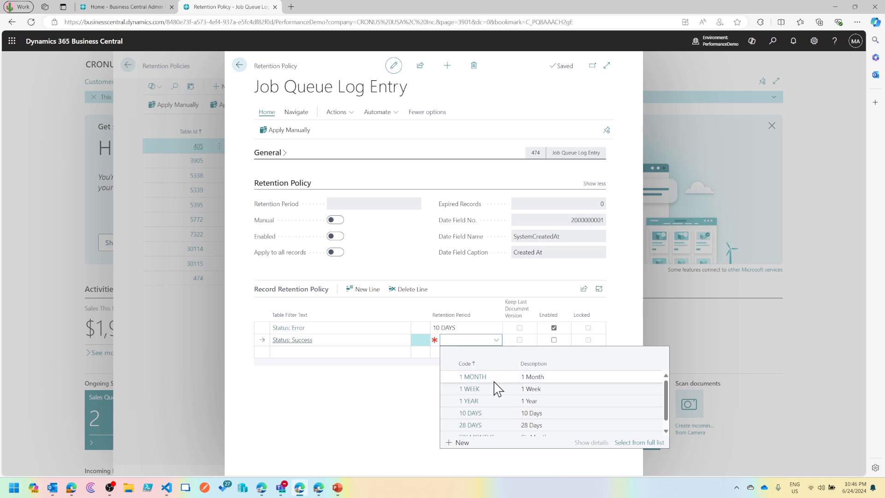
{"action": "left_click", "coordinate": [461, 443]}
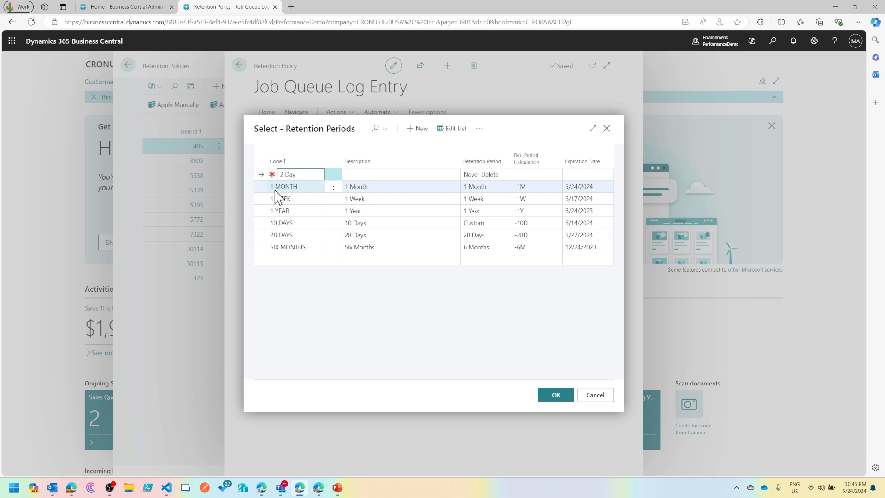
{"action": "key", "text": "Tab"}
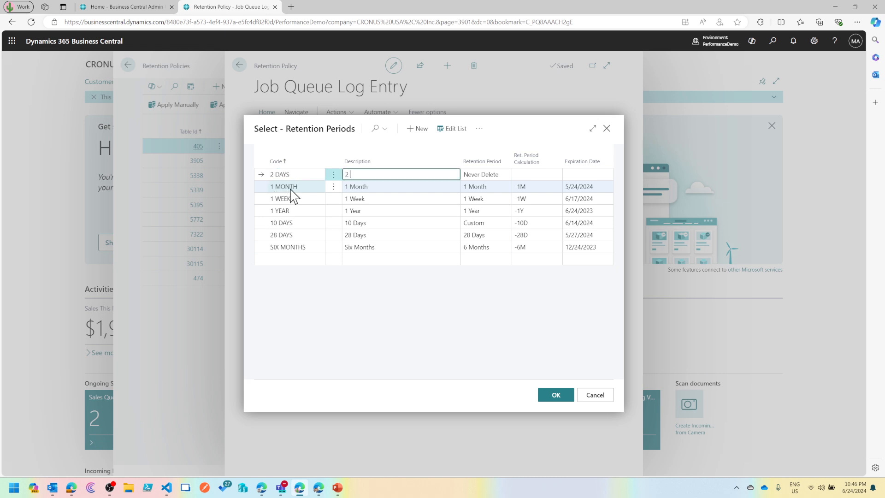
{"action": "type", "text": "2 Days"}
{"action": "key", "text": "Tab"}
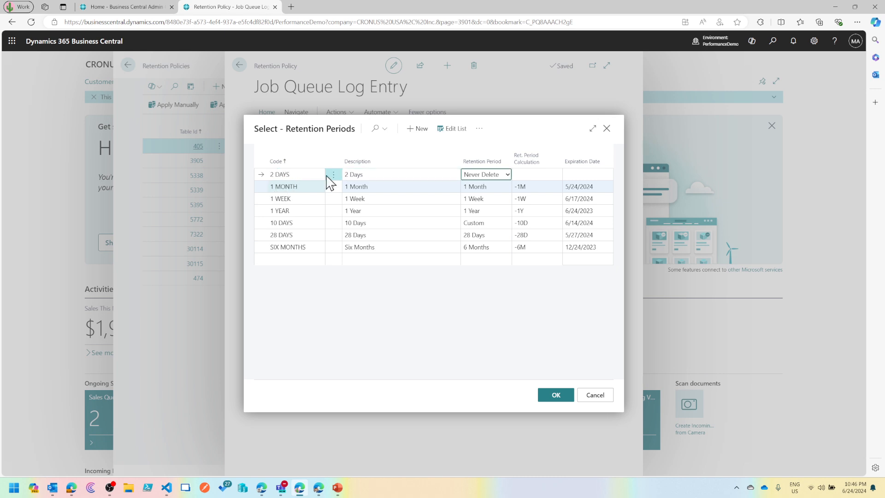
- Make the 2 DAYS retention period Custom with a period calculation of -2D
{"action": "left_click", "coordinate": [507, 174]}
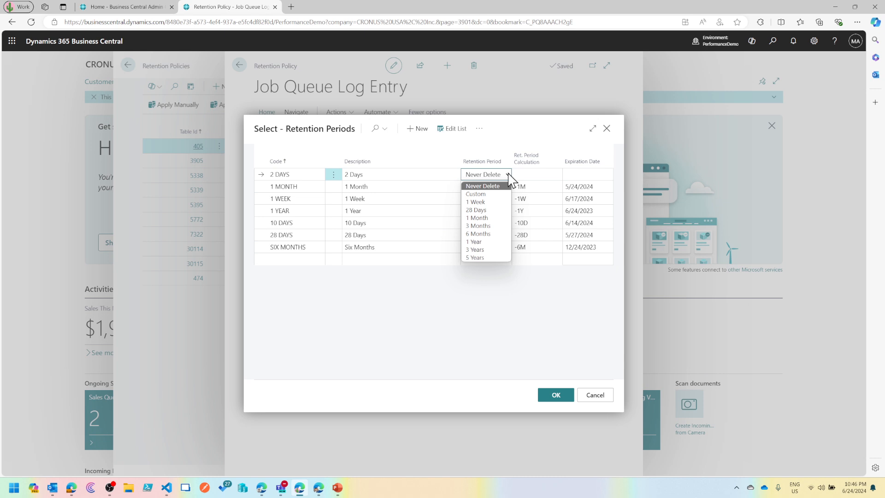
{"action": "left_click", "coordinate": [502, 198]}
{"action": "left_click", "coordinate": [541, 168]}
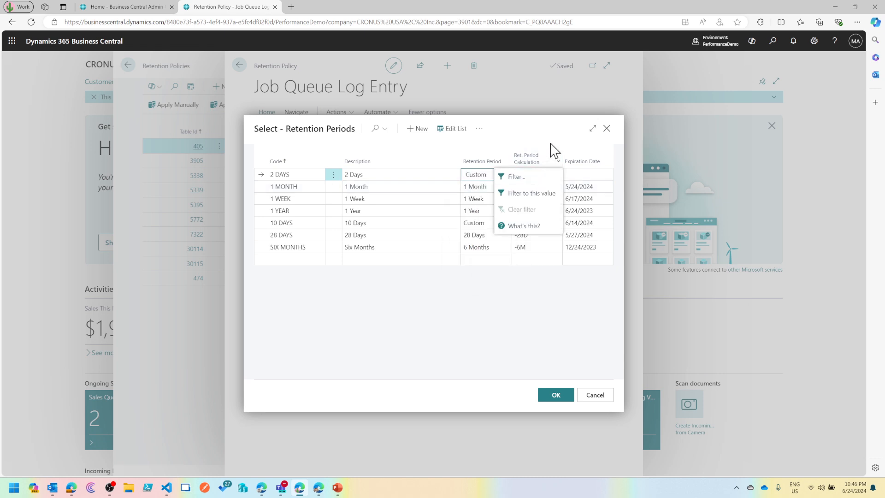
{"action": "left_click", "coordinate": [526, 177]}
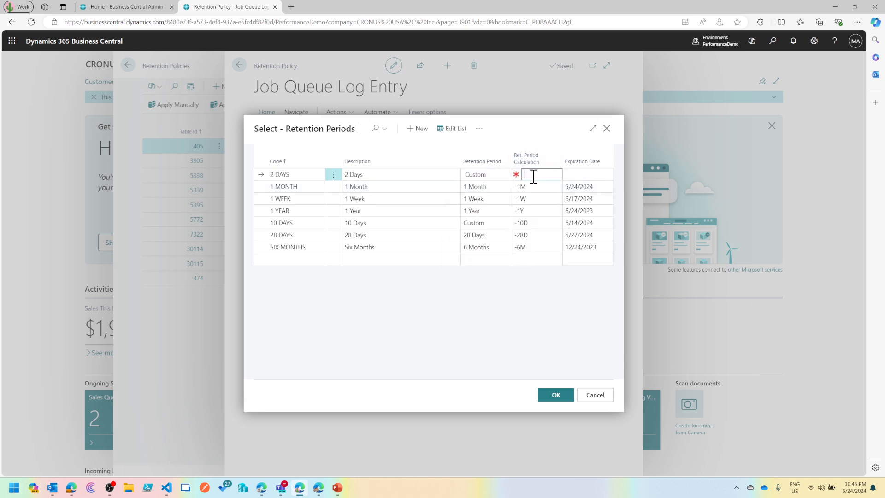
{"action": "key", "text": "Return"}
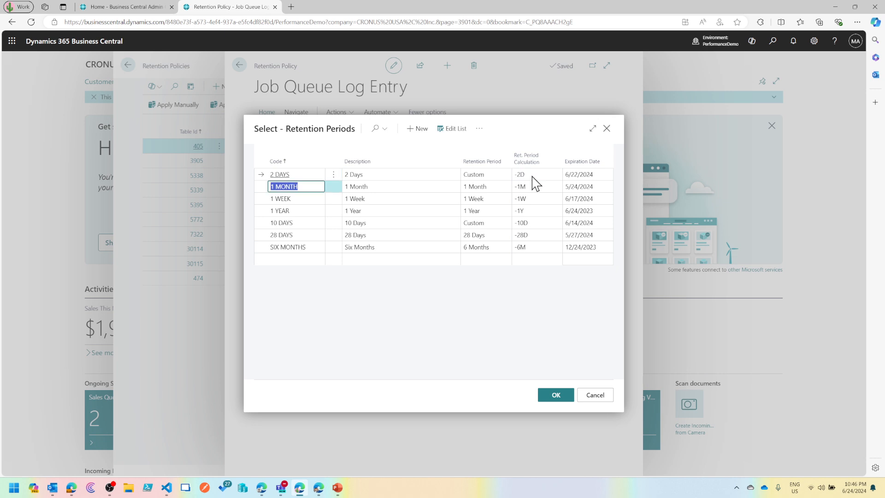
- Assign the 2 DAYS period to the Status: Success line, and enable the Job Queue Log Entry policy before returning to the policy list
{"action": "left_click", "coordinate": [497, 175]}
{"action": "left_click", "coordinate": [552, 395]}
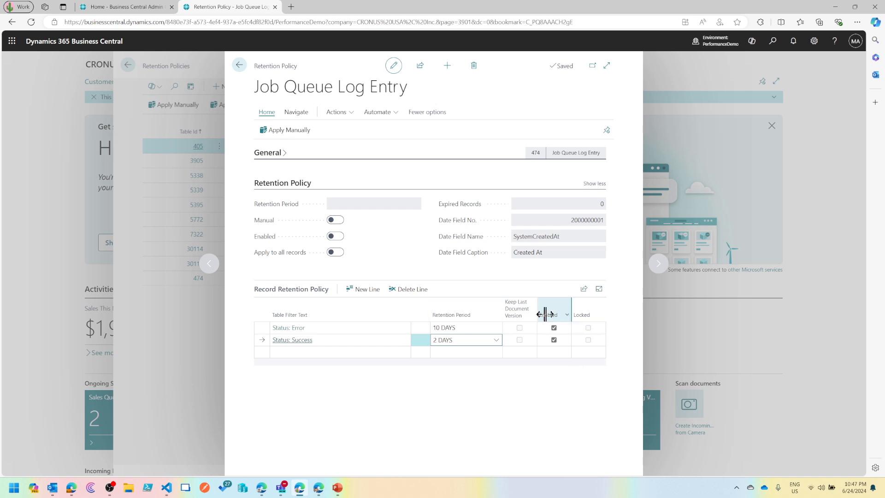
{"action": "left_click", "coordinate": [391, 388]}
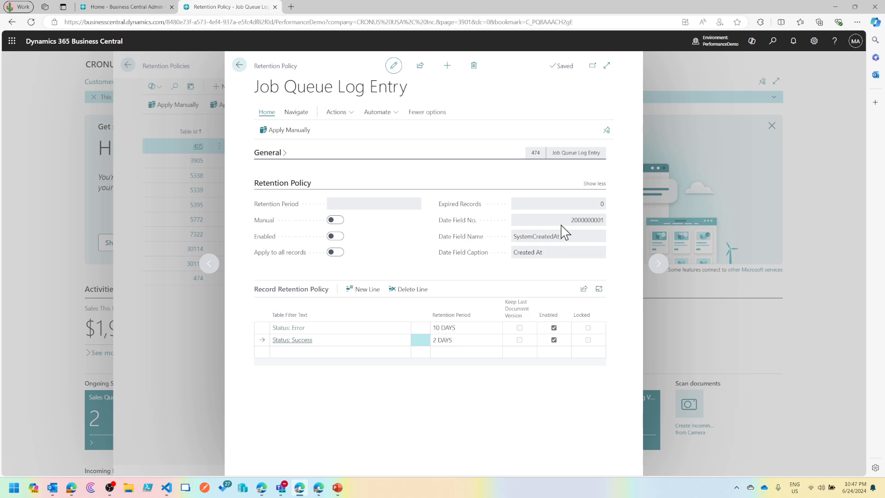
{"action": "left_click", "coordinate": [336, 236]}
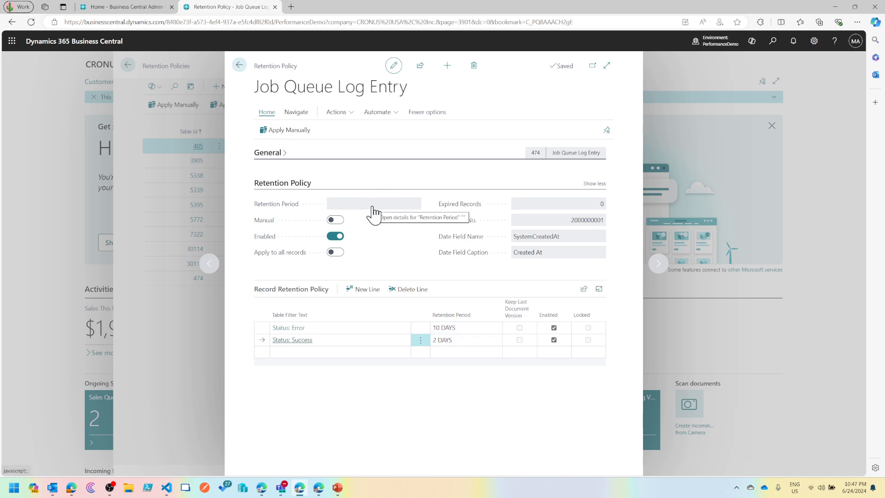
{"action": "left_click", "coordinate": [243, 67]}
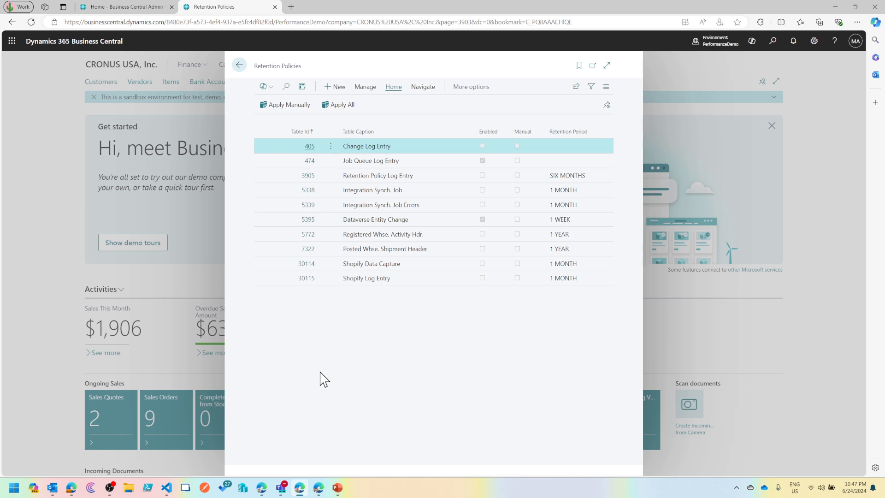
- Create a new retention policy for table 5107, Sales Header Archive, and try to apply it to all records
{"action": "left_click", "coordinate": [338, 92]}
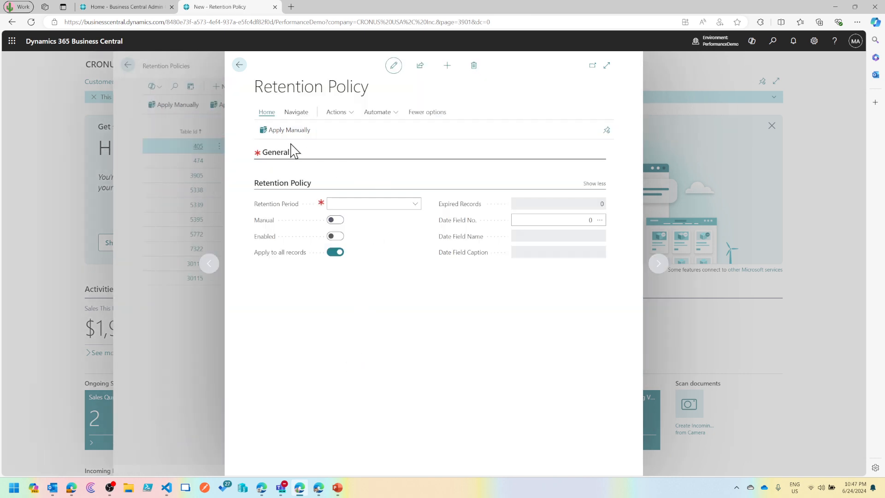
{"action": "left_click", "coordinate": [281, 159]}
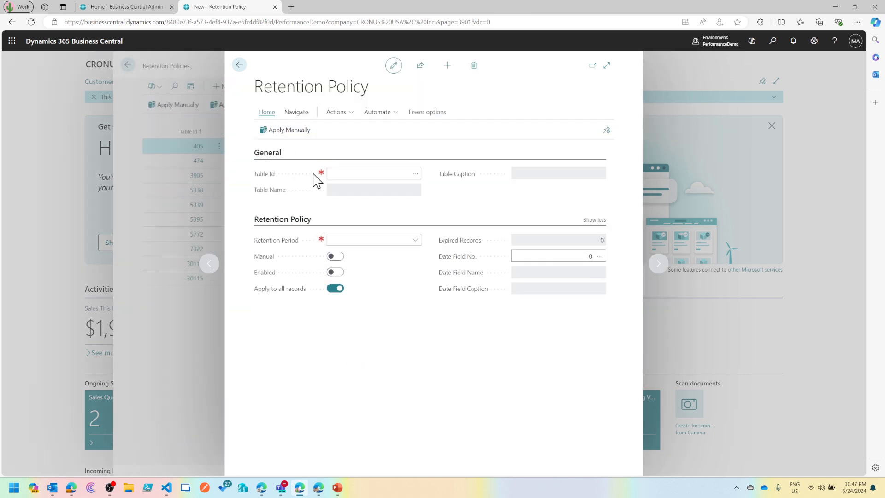
{"action": "left_click", "coordinate": [415, 180]}
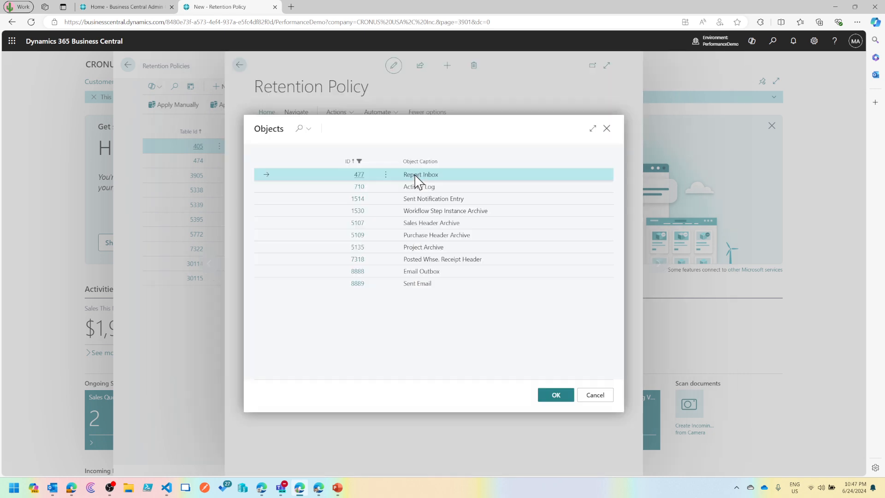
{"action": "left_click", "coordinate": [446, 226]}
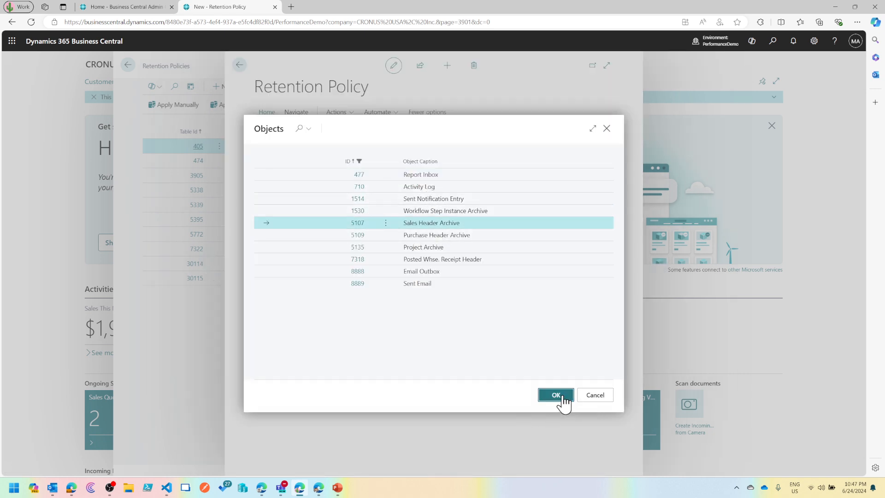
{"action": "left_click", "coordinate": [557, 397]}
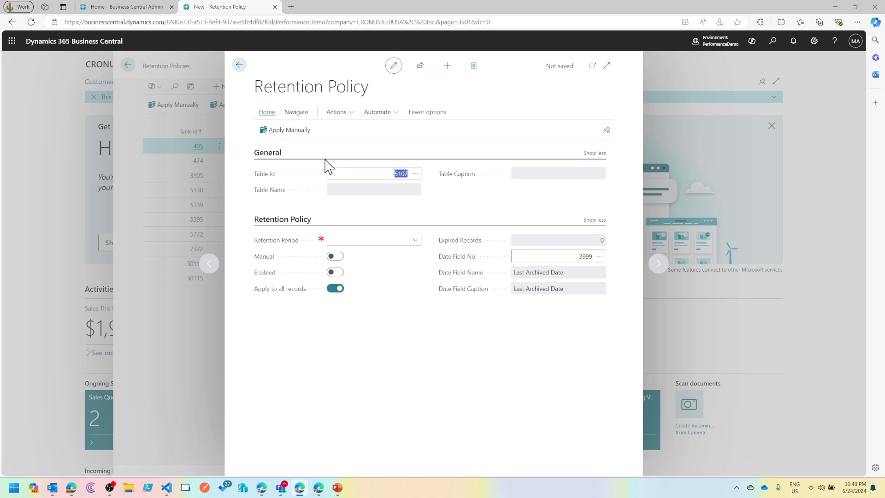
{"action": "left_click", "coordinate": [359, 193]}
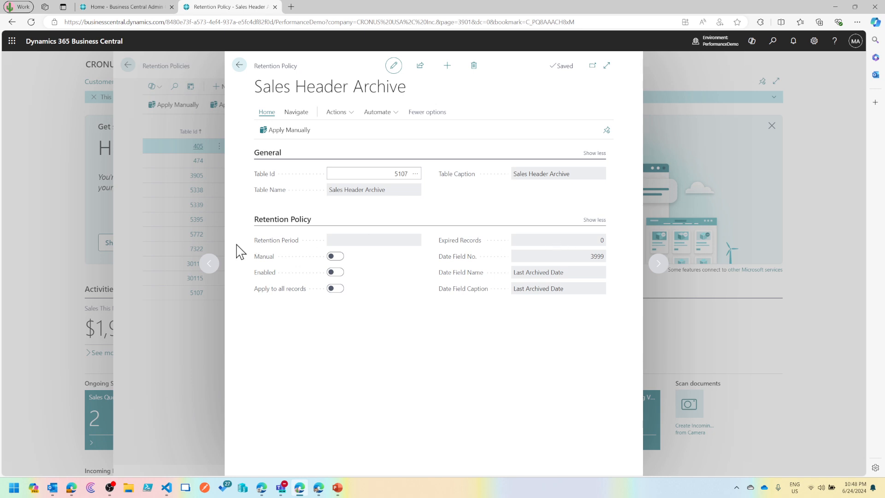
{"action": "left_click", "coordinate": [340, 289]}
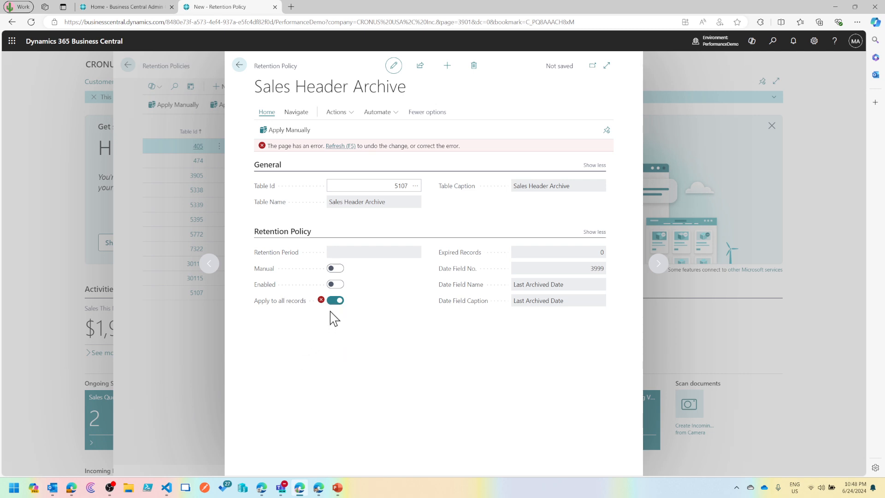
- Read the Apply to all records error, revert that change, and expand the policy's record retention lines
{"action": "mouse_move", "coordinate": [320, 301]}
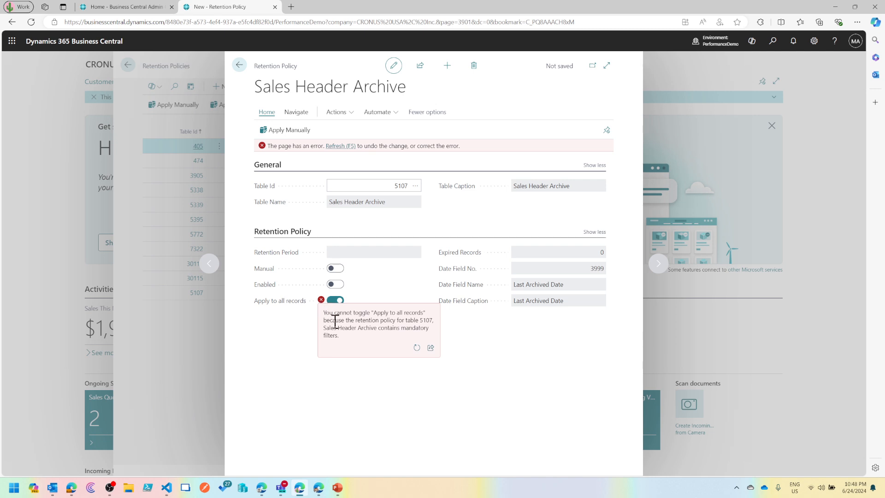
{"action": "left_click_drag", "start_coordinate": [333, 321], "coordinate": [382, 343]}
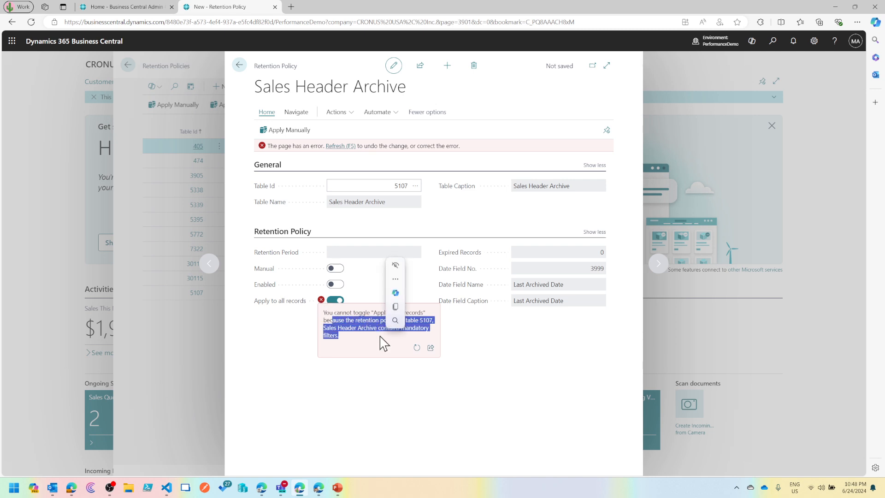
{"action": "left_click", "coordinate": [418, 348]}
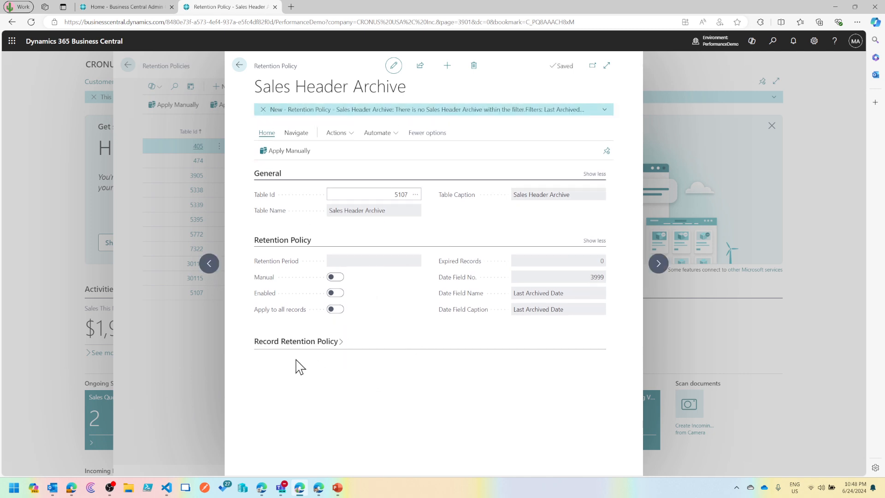
{"action": "left_click", "coordinate": [308, 344]}
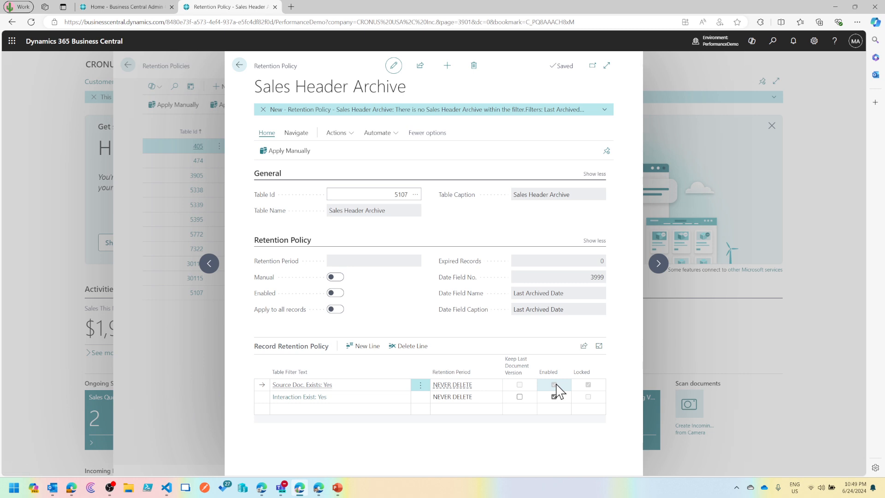
- Review the filter options of the Interaction Exist: Yes line without changing them, and disable that line
{"action": "left_click", "coordinate": [298, 397]}
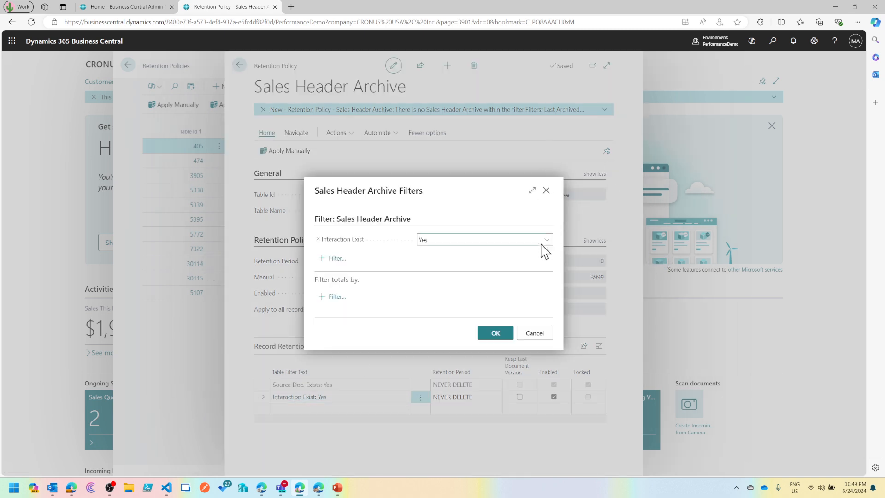
{"action": "left_click", "coordinate": [549, 244]}
{"action": "left_click", "coordinate": [548, 241]}
{"action": "left_click", "coordinate": [534, 334]}
{"action": "left_click", "coordinate": [554, 397]}
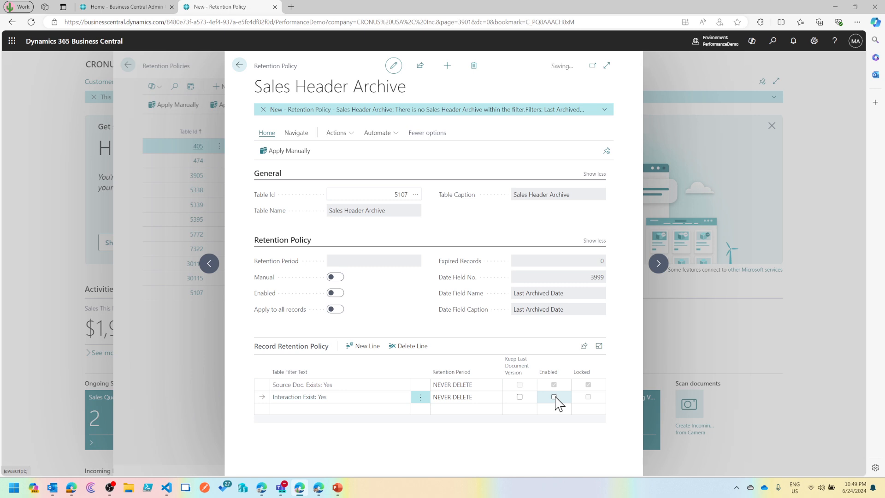
- Start a new record retention line and add Document Type as its filter field
{"action": "left_click", "coordinate": [346, 409]}
{"action": "left_click", "coordinate": [348, 415]}
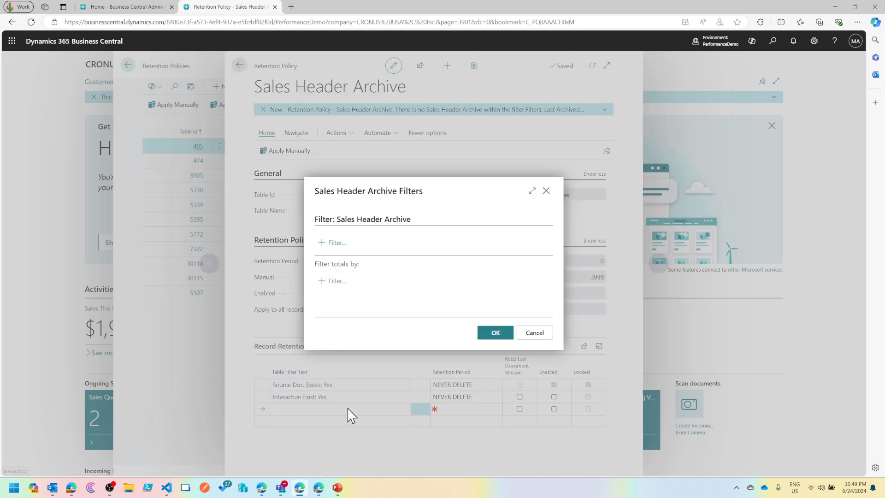
{"action": "left_click", "coordinate": [336, 244]}
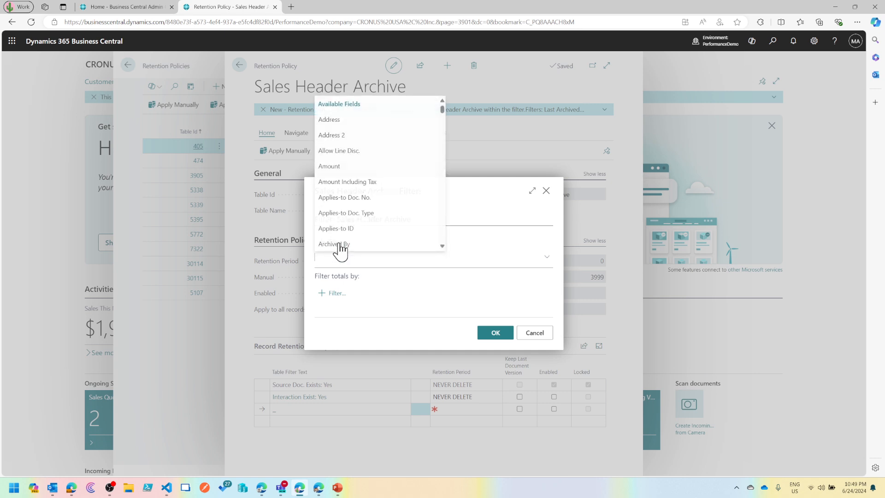
{"action": "scroll", "coordinate": [361, 209], "scroll_direction": "down", "scroll_amount": 3}
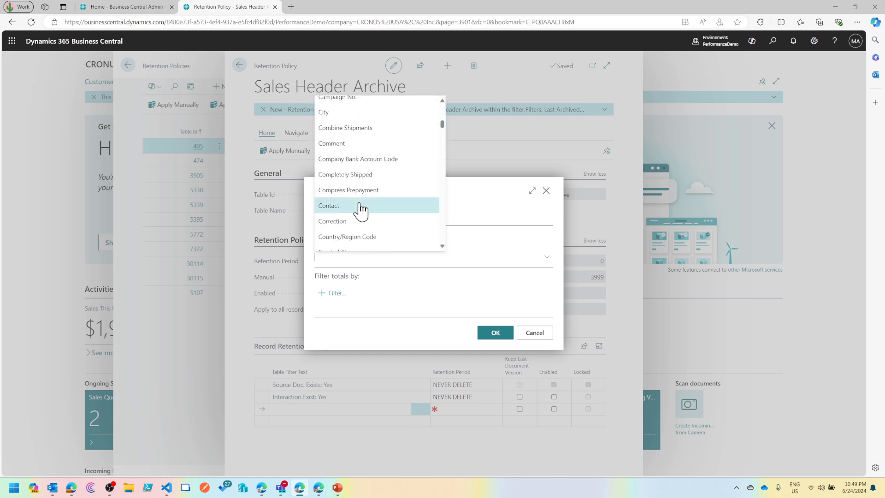
{"action": "type", "text": "Doc"}
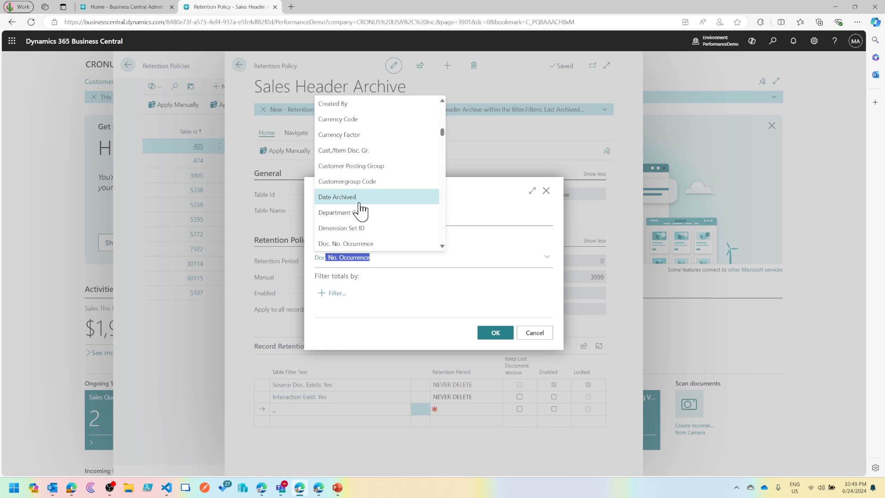
{"action": "type", "text": "um"}
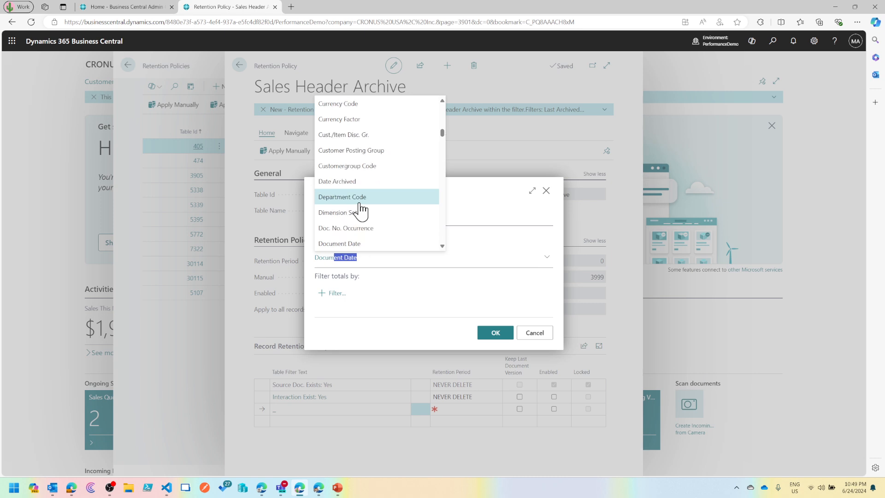
{"action": "type", "text": "ent Typ"}
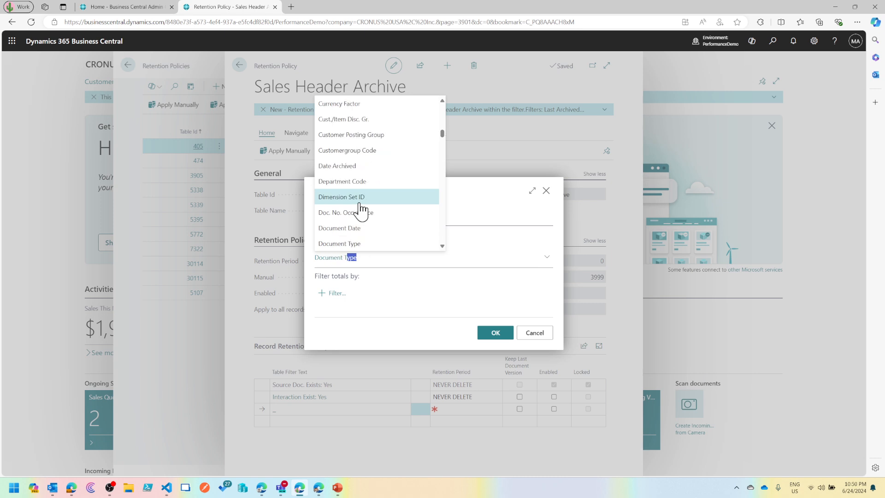
{"action": "key", "text": "Return"}
- Set the new line's Document Type filter to Quote and Credit Memo and accept the filter
{"action": "left_click", "coordinate": [470, 245]}
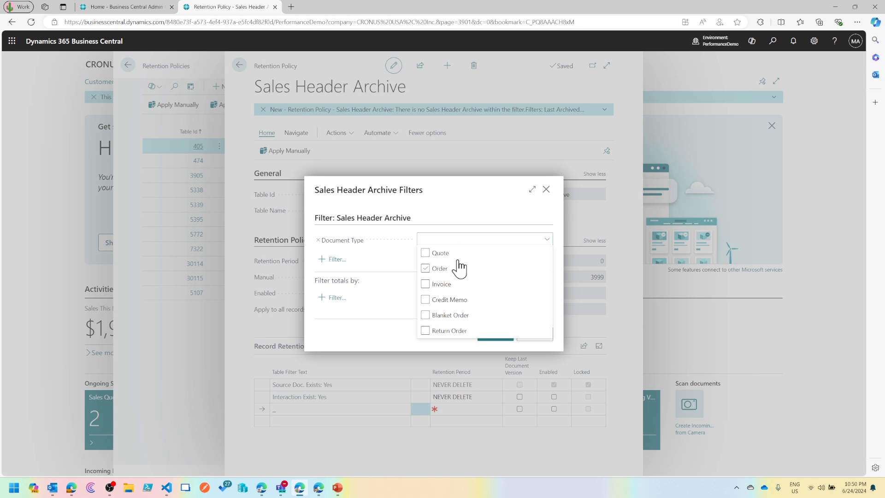
{"action": "left_click", "coordinate": [457, 254]}
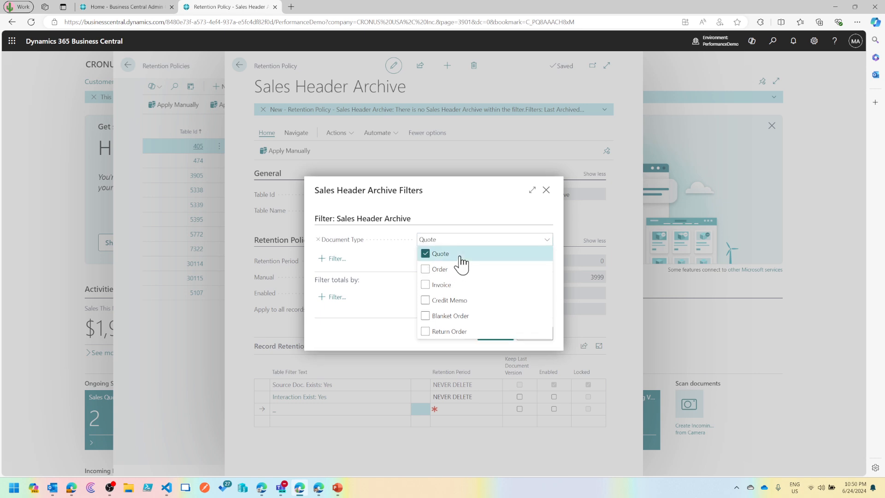
{"action": "left_click", "coordinate": [463, 302]}
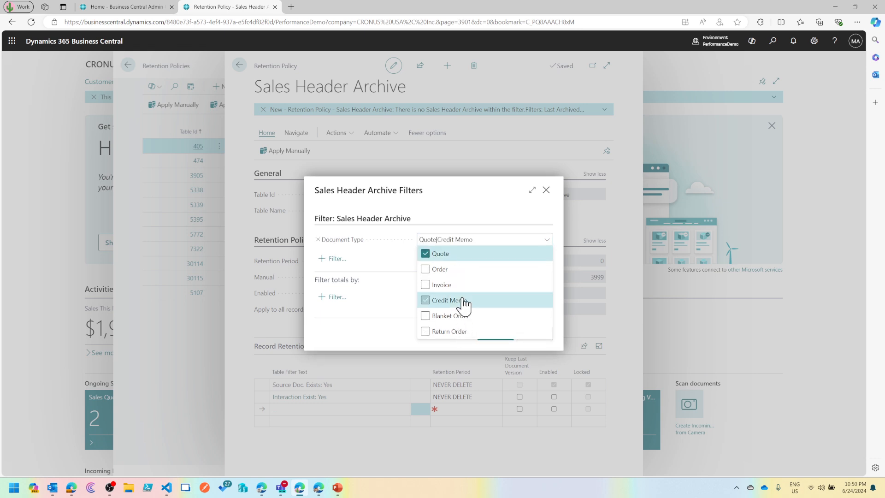
{"action": "left_click", "coordinate": [353, 336]}
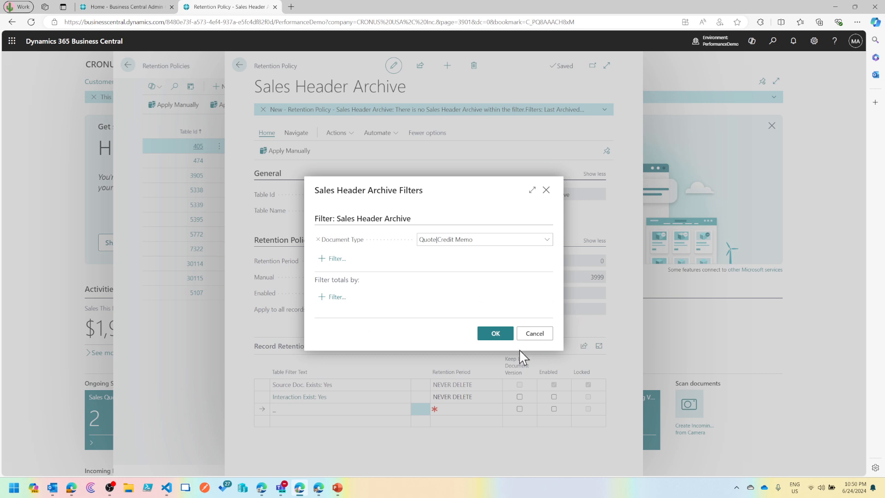
{"action": "left_click", "coordinate": [494, 339]}
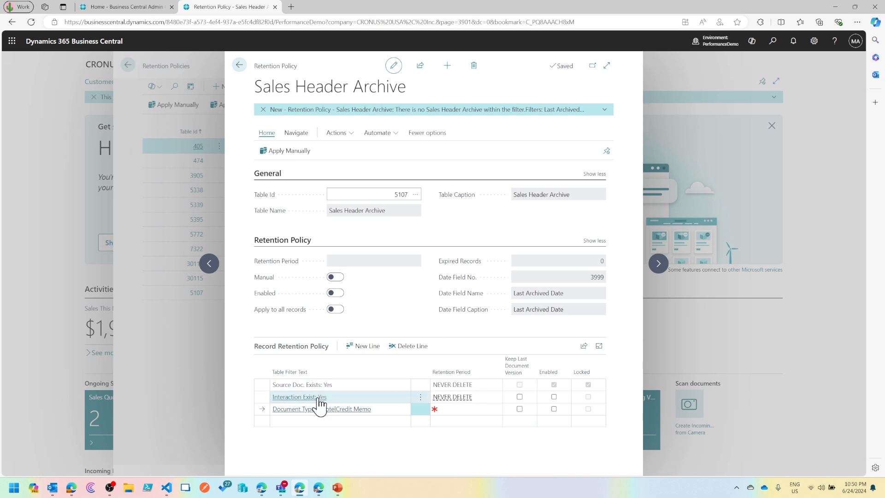
- Assign the 28 DAYS retention period to the Quote and Credit Memo line, and enable the Sales Header Archive policy
{"action": "left_click", "coordinate": [470, 409]}
{"action": "left_click", "coordinate": [470, 410]}
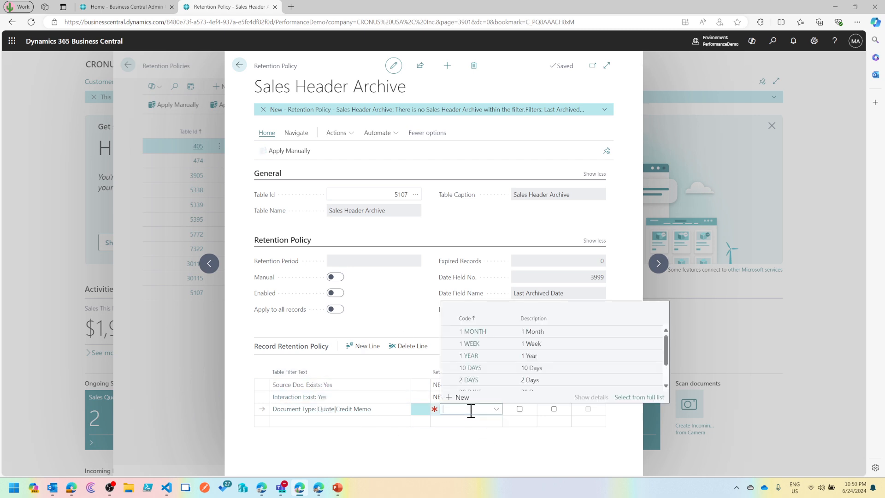
{"action": "scroll", "coordinate": [495, 368], "scroll_direction": "down", "scroll_amount": 1}
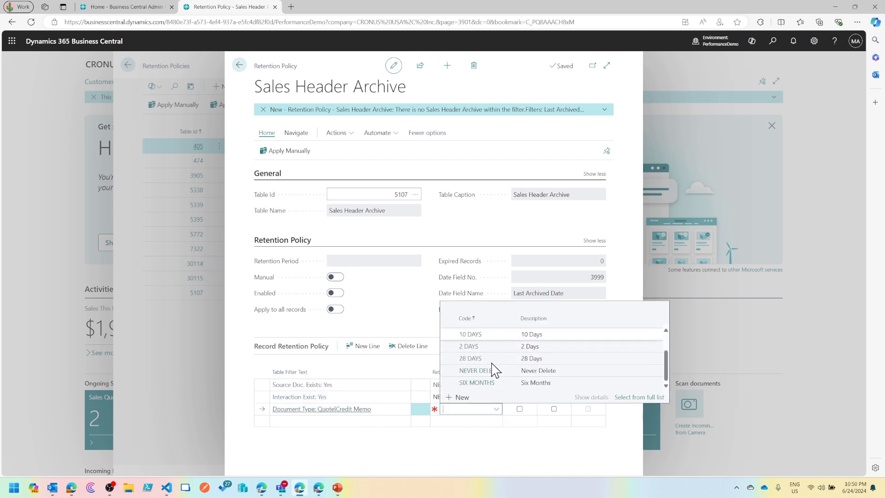
{"action": "left_click", "coordinate": [498, 360]}
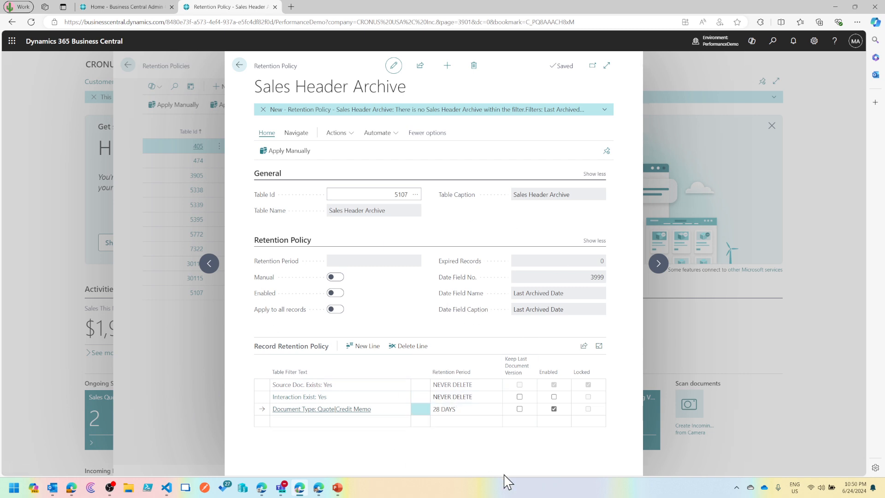
{"action": "left_click", "coordinate": [340, 294]}
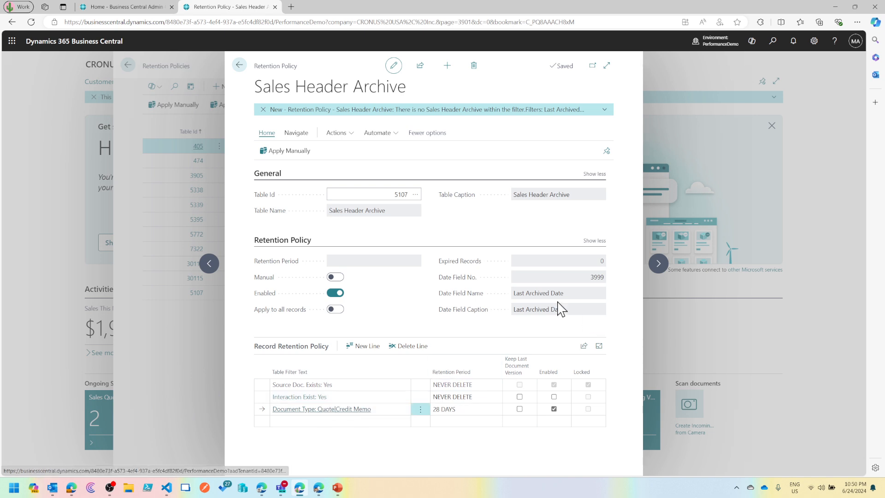
- Examine the date field name and number used by the Sales Header Archive policy, and return to the policy list
{"action": "double_click", "coordinate": [537, 294]}
{"action": "left_click", "coordinate": [536, 293]}
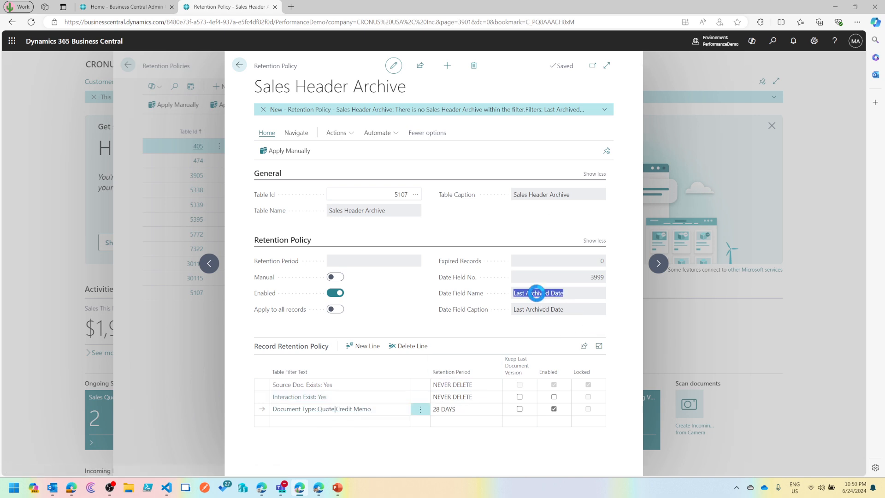
{"action": "double_click", "coordinate": [594, 276]}
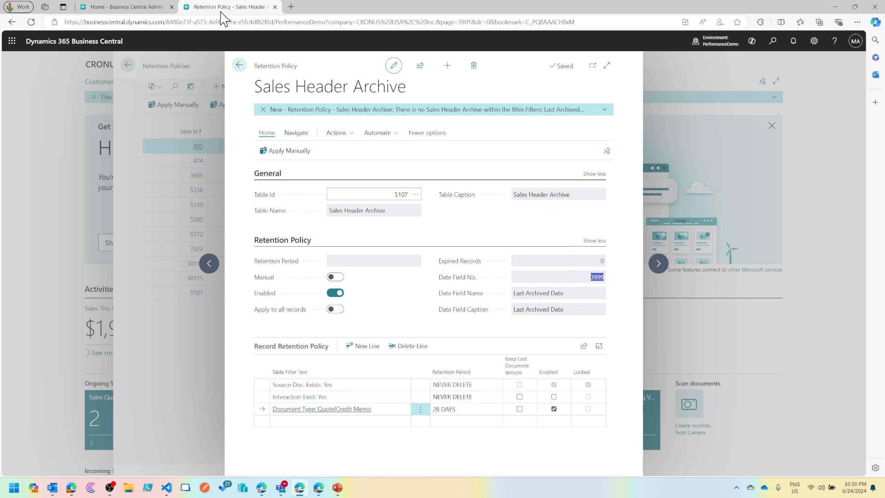
{"action": "left_click", "coordinate": [239, 66]}
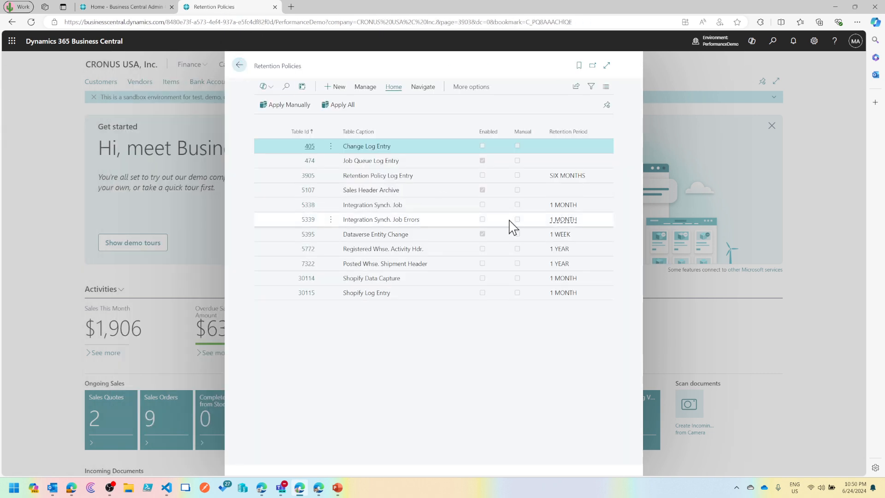
- View which tables are available for another new retention policy, and return to the policy list without creating one
{"action": "left_click", "coordinate": [339, 87]}
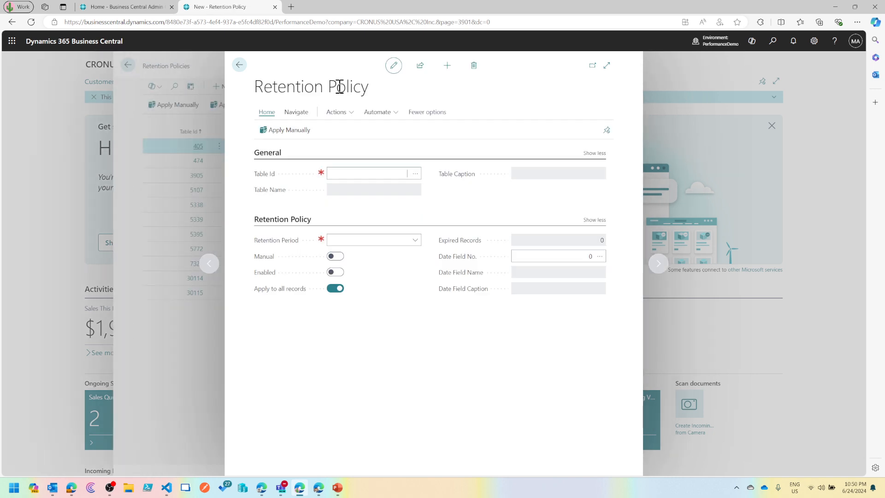
{"action": "left_click", "coordinate": [416, 174]}
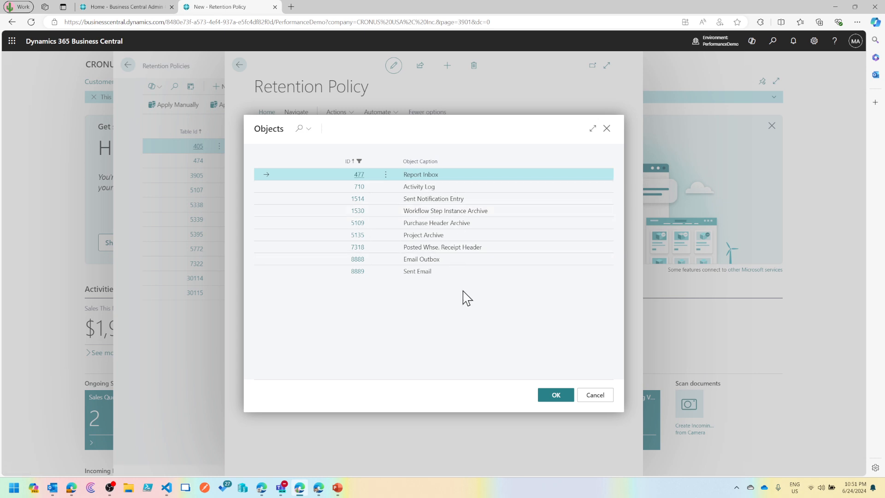
{"action": "left_click", "coordinate": [592, 396]}
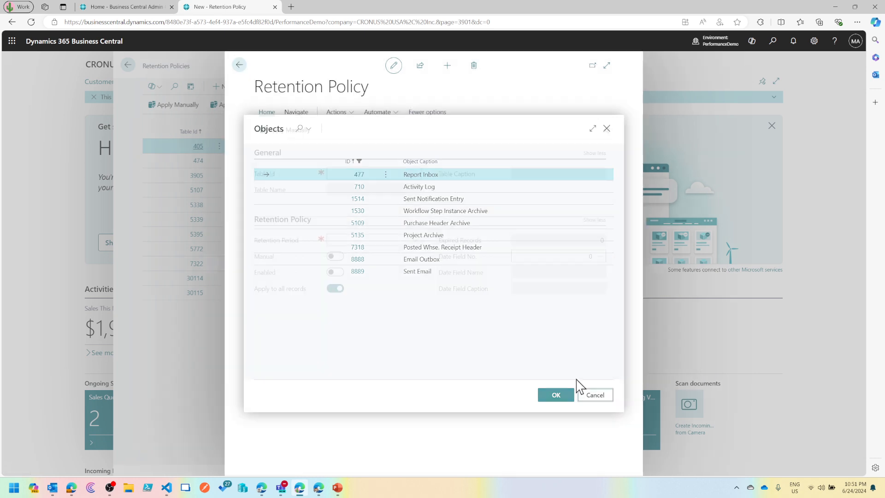
{"action": "left_click", "coordinate": [239, 65]}
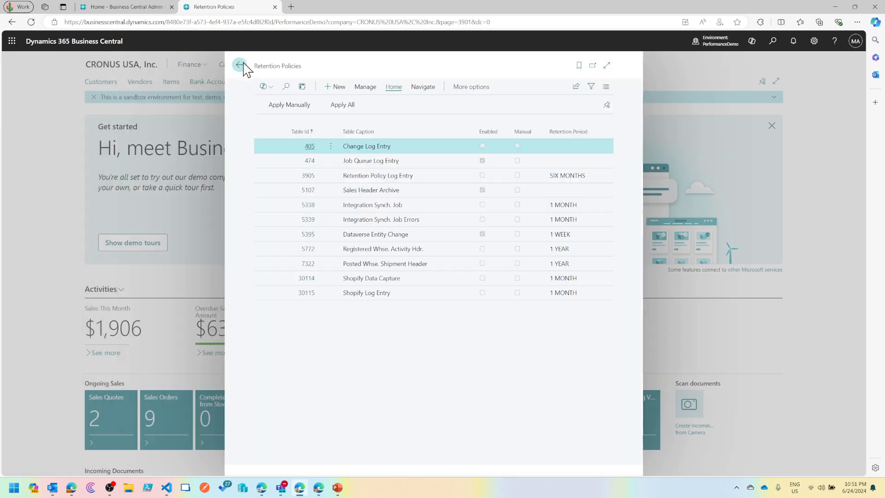
- Try to select all retention policies in the list for deletion
{"action": "left_click", "coordinate": [386, 177]}
{"action": "left_click", "coordinate": [420, 192], "text": "shift"}
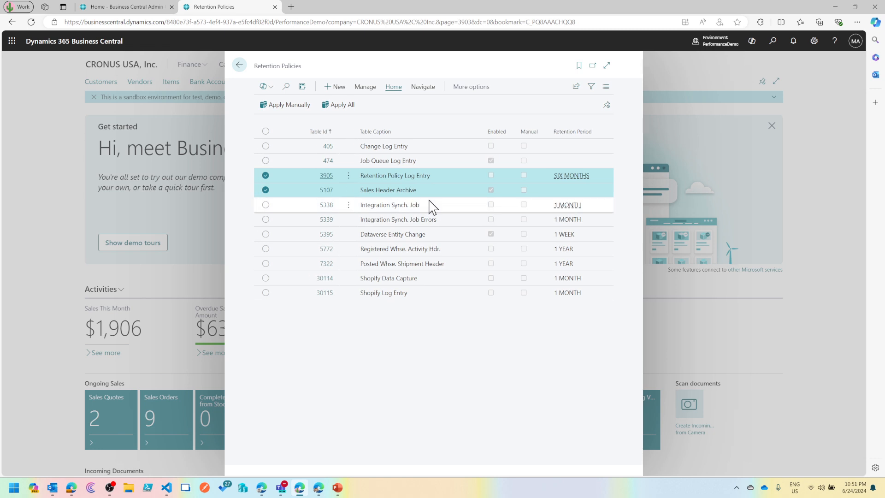
{"action": "left_click", "coordinate": [266, 131]}
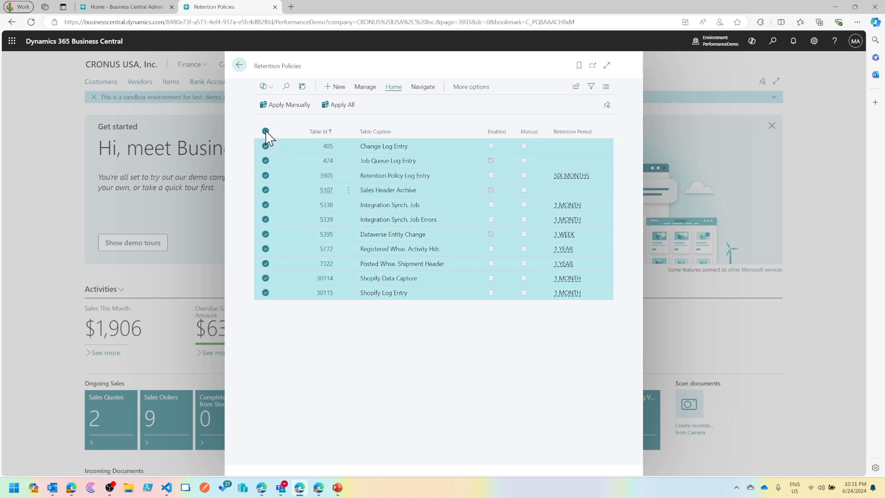
{"action": "left_click", "coordinate": [368, 88]}
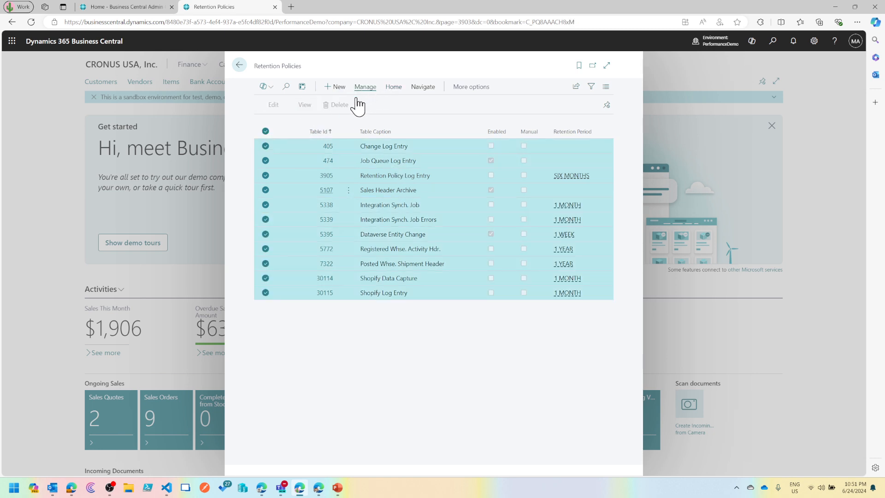
- Clear the multiple selection and delete the Change Log Entry retention policy
{"action": "left_click", "coordinate": [265, 131]}
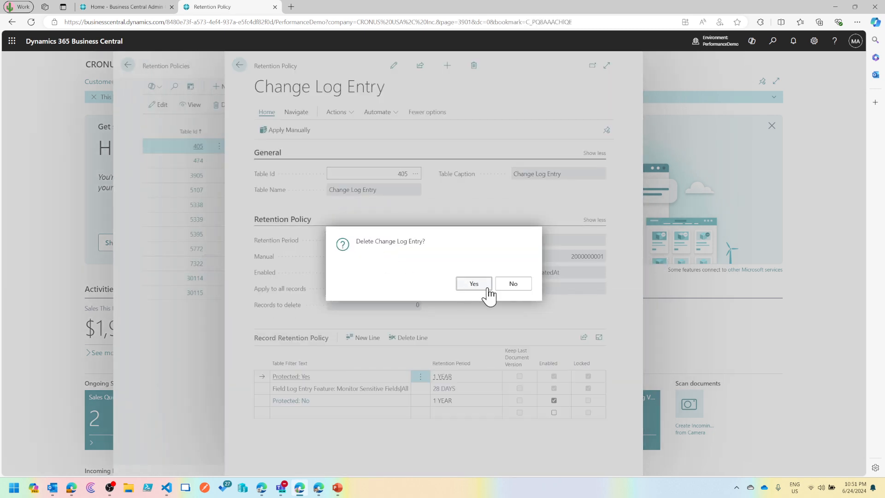
{"action": "left_click", "coordinate": [484, 286]}
- Delete the Shopify Log Entry and Shopify Data Capture retention policies one at a time
{"action": "left_click", "coordinate": [430, 280]}
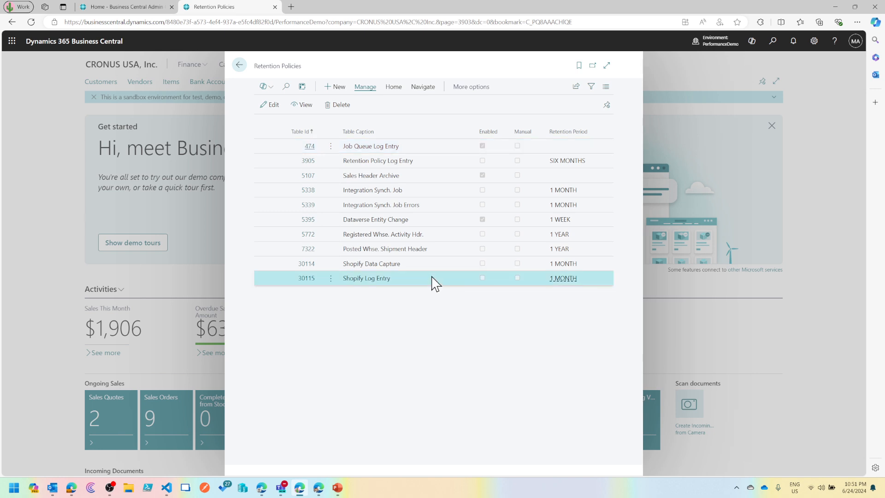
{"action": "left_click", "coordinate": [435, 267], "text": "shift"}
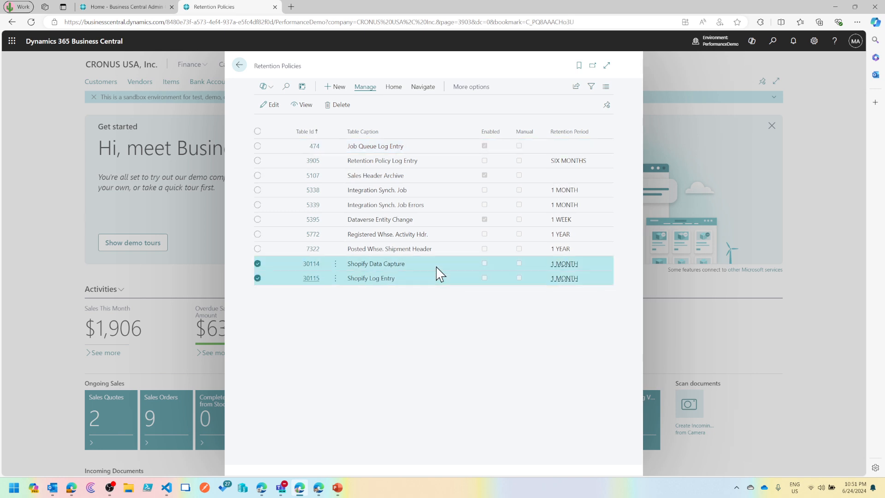
{"action": "left_click", "coordinate": [440, 279]}
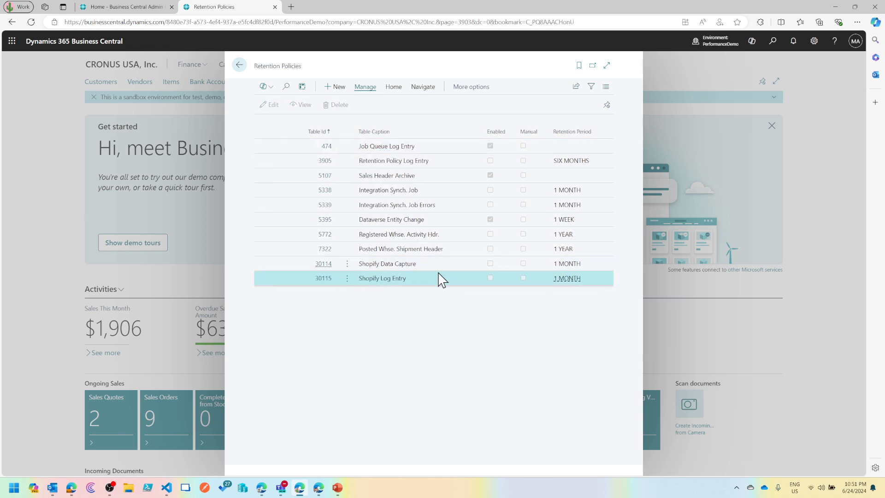
{"action": "left_click", "coordinate": [341, 106]}
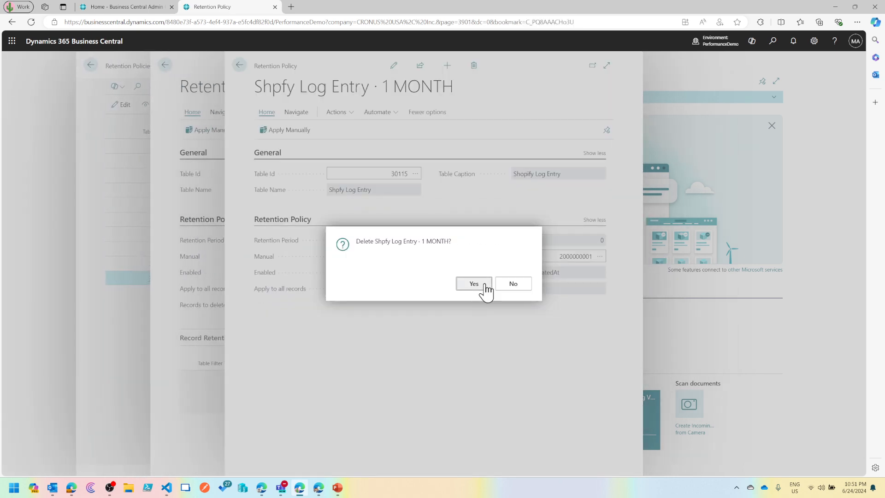
{"action": "left_click", "coordinate": [486, 284]}
{"action": "left_click", "coordinate": [337, 108]}
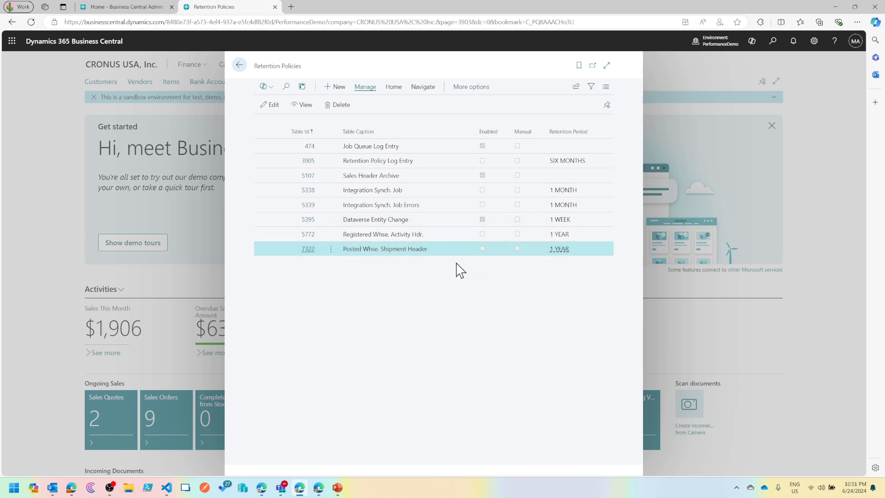
- Delete the Posted Whse. Shipment Header and Registered Whse. Activity Hdr. retention policies
{"action": "left_click", "coordinate": [339, 105]}
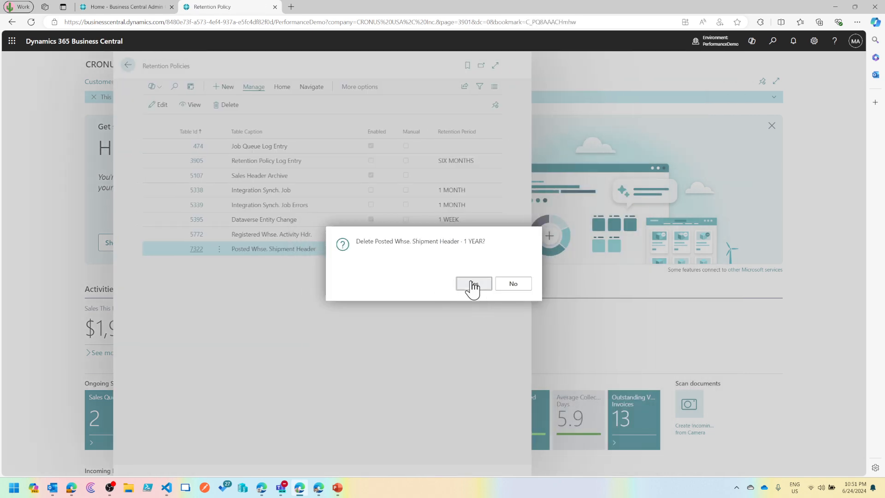
{"action": "left_click", "coordinate": [470, 284]}
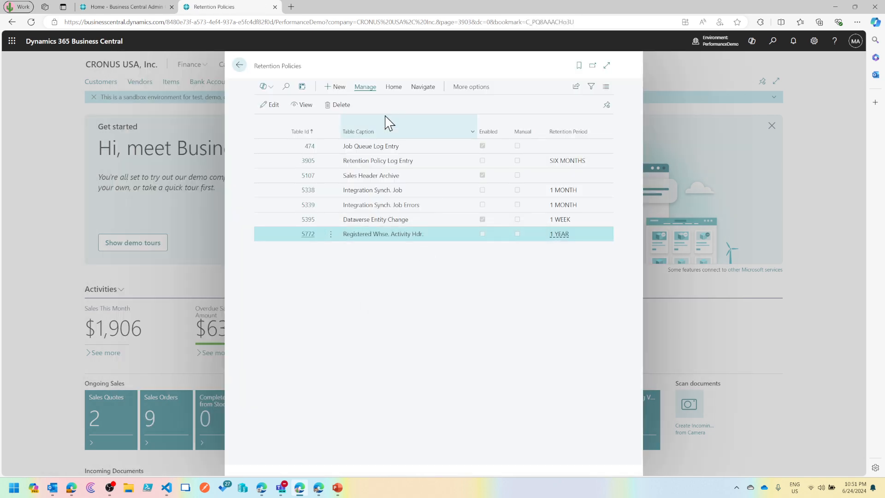
{"action": "left_click", "coordinate": [340, 105]}
{"action": "left_click", "coordinate": [475, 284]}
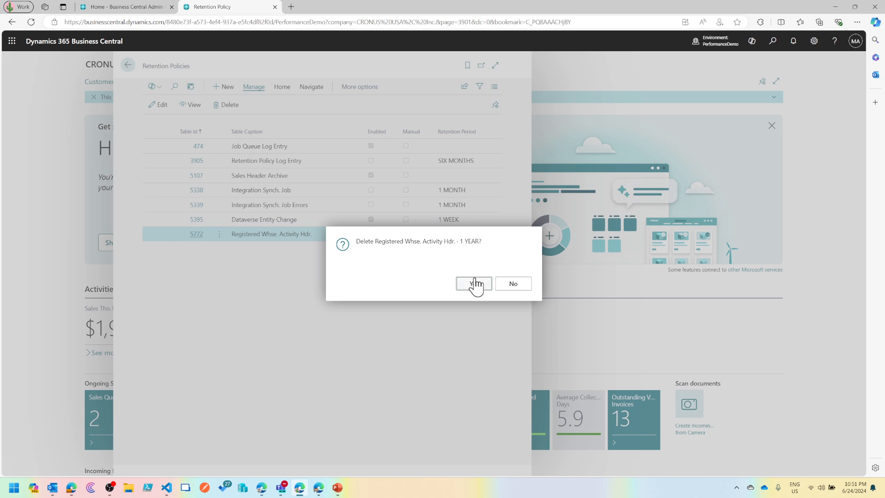
- Delete the Dataverse Entity Change, Integration Synch. Job Errors and Integration Synch. Job retention policies
{"action": "left_click", "coordinate": [339, 105]}
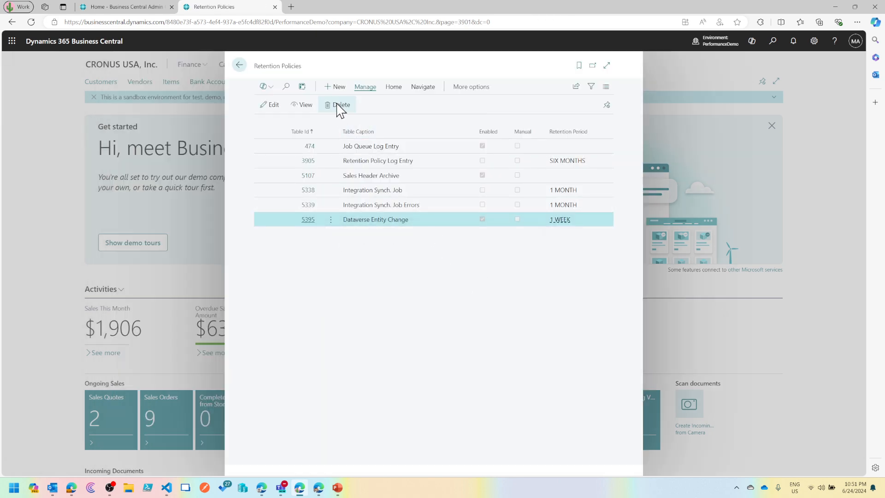
{"action": "left_click", "coordinate": [474, 284]}
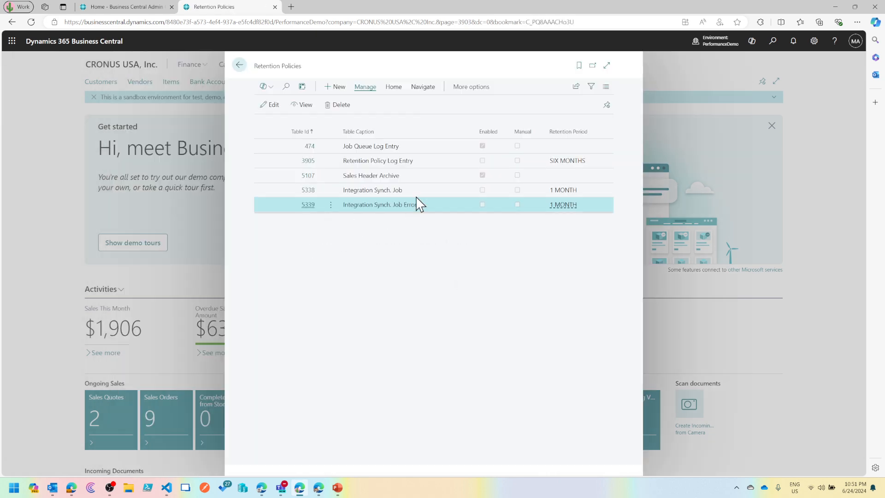
{"action": "left_click", "coordinate": [340, 106]}
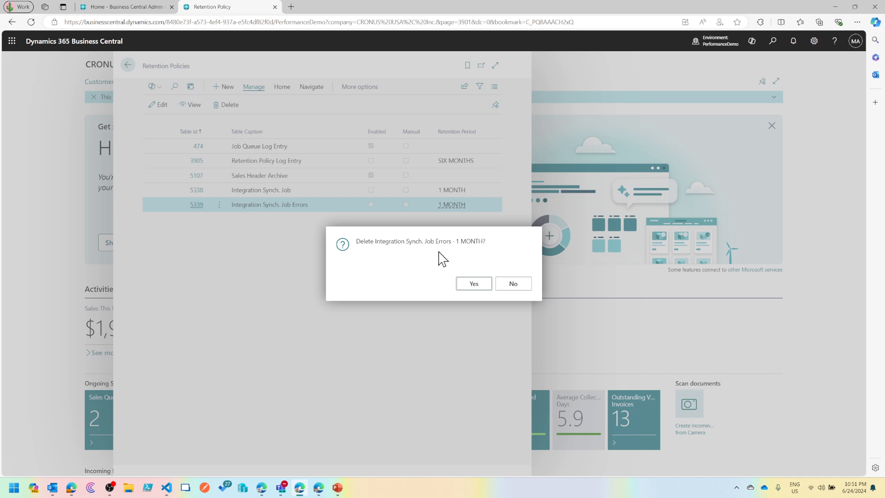
{"action": "left_click", "coordinate": [468, 287]}
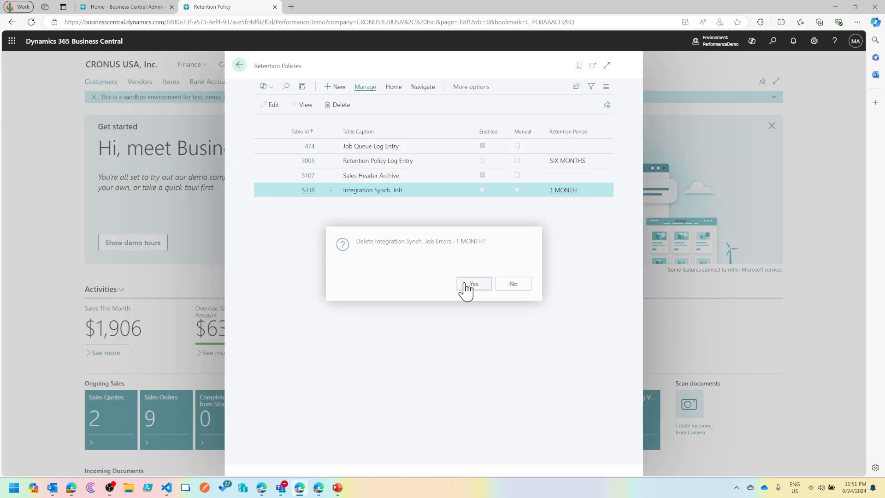
{"action": "left_click", "coordinate": [341, 106]}
{"action": "key", "text": "Return"}
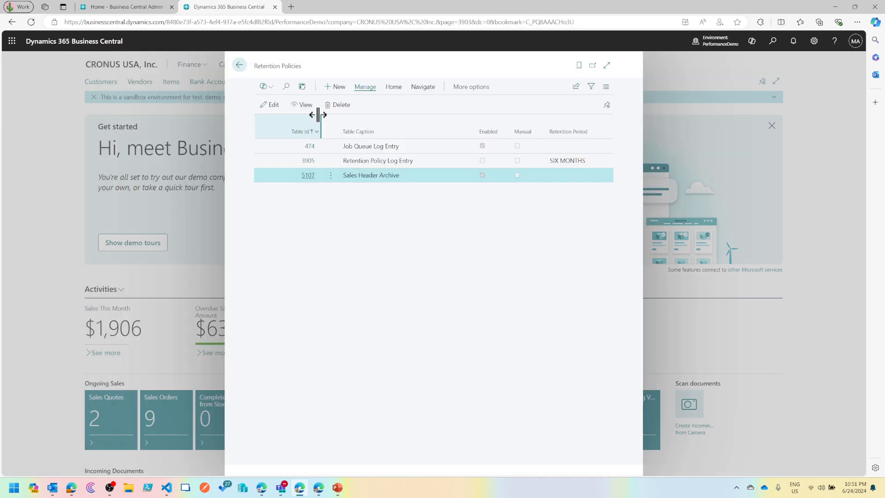
- Delete the remaining retention policies for Sales Header Archive, Retention Policy Log Entry and Job Queue Log Entry
{"action": "left_click", "coordinate": [341, 106]}
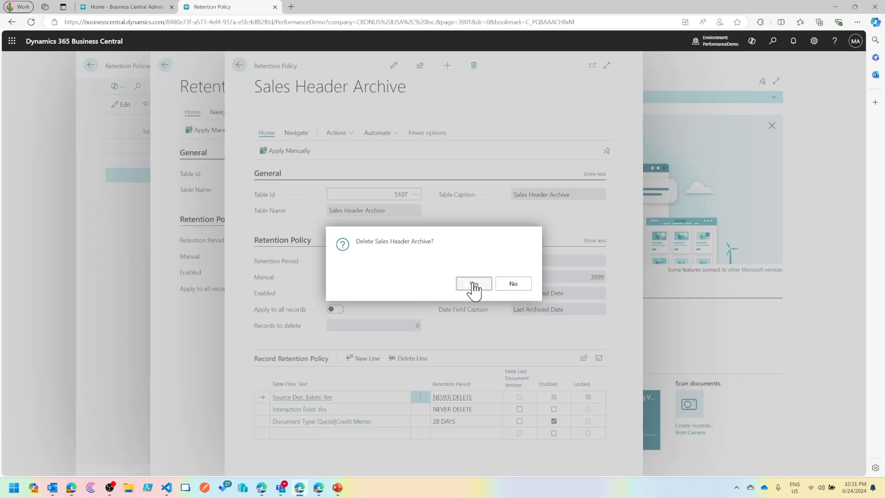
{"action": "left_click", "coordinate": [473, 285]}
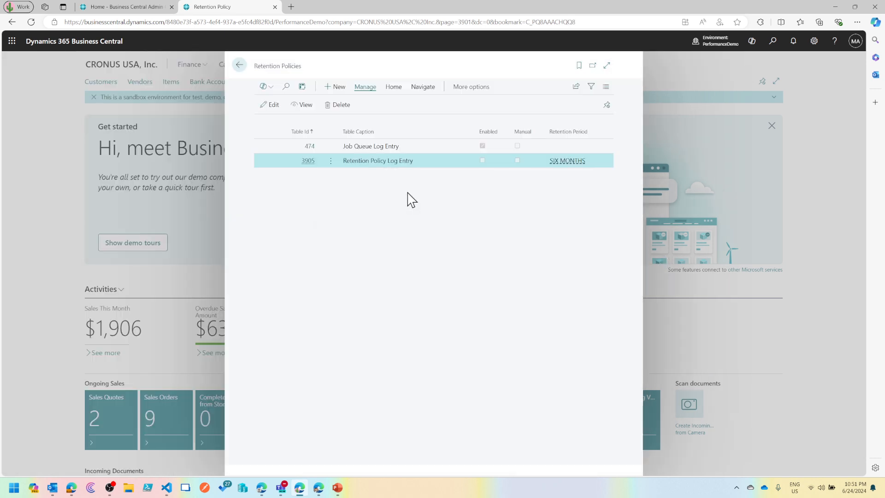
{"action": "left_click", "coordinate": [336, 106]}
{"action": "left_click", "coordinate": [474, 285]}
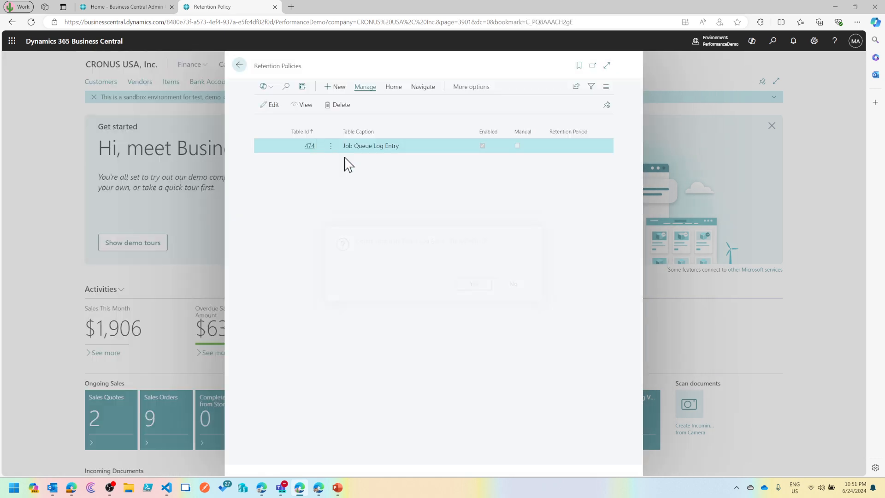
{"action": "left_click", "coordinate": [339, 108]}
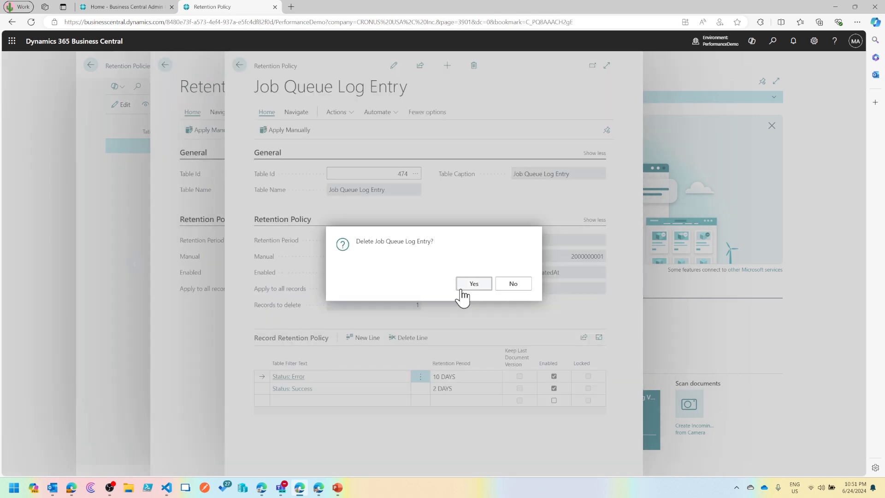
{"action": "left_click", "coordinate": [472, 286]}
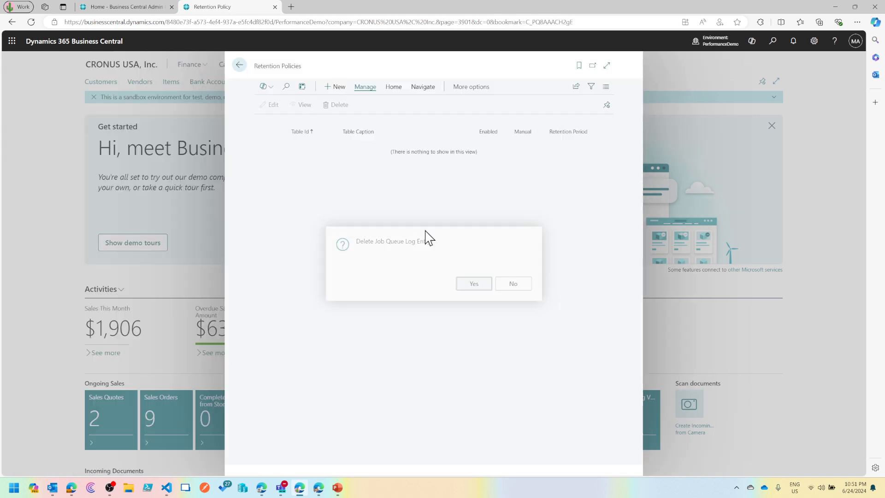
- Start a new retention policy and examine the full list of selectable tables, leaving the list without choosing one
{"action": "left_click", "coordinate": [339, 87]}
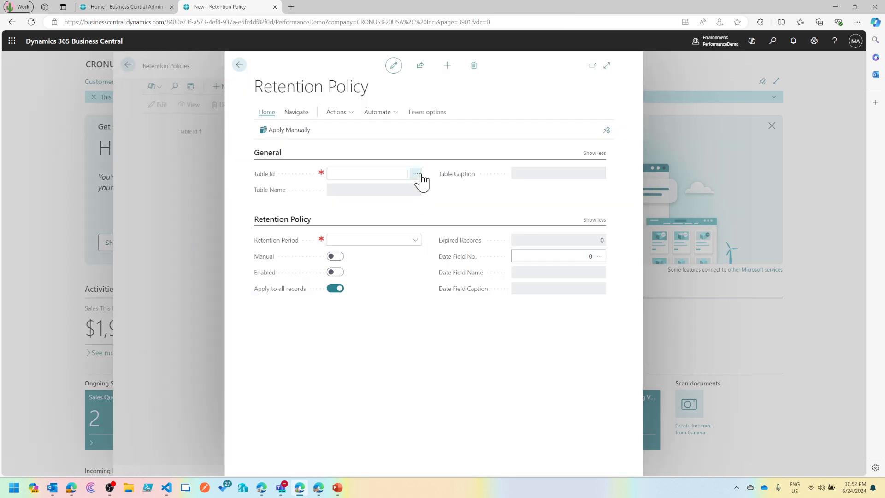
{"action": "left_click", "coordinate": [415, 173]}
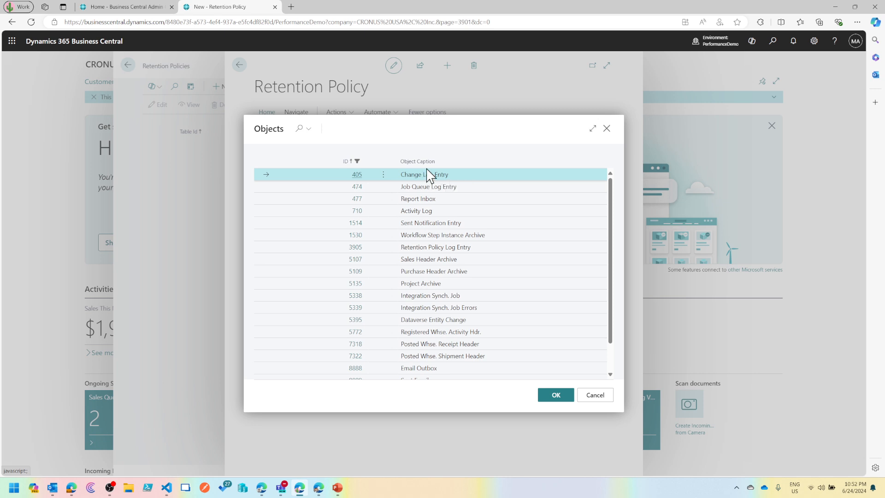
{"action": "left_click", "coordinate": [593, 128]}
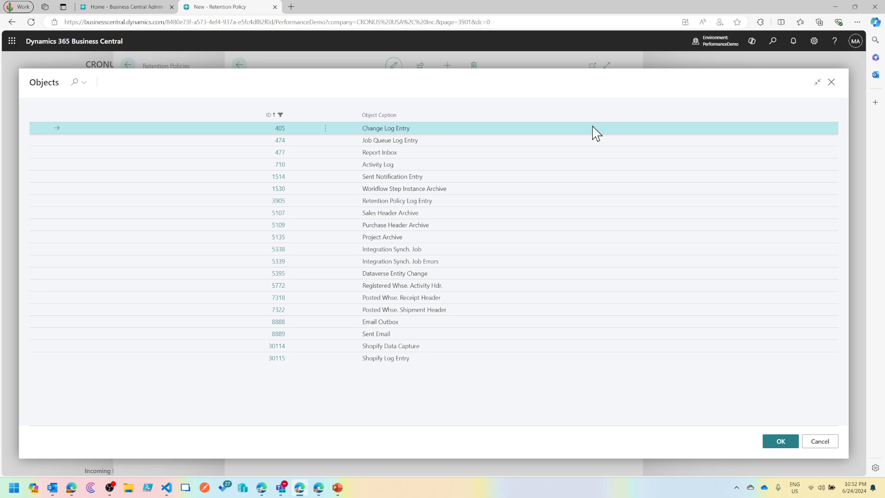
{"action": "left_click", "coordinate": [416, 348]}
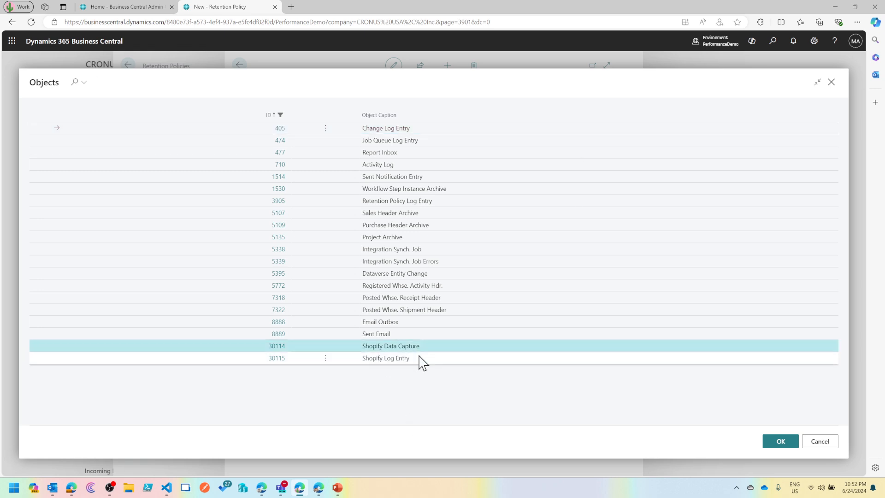
{"action": "left_click", "coordinate": [420, 358]}
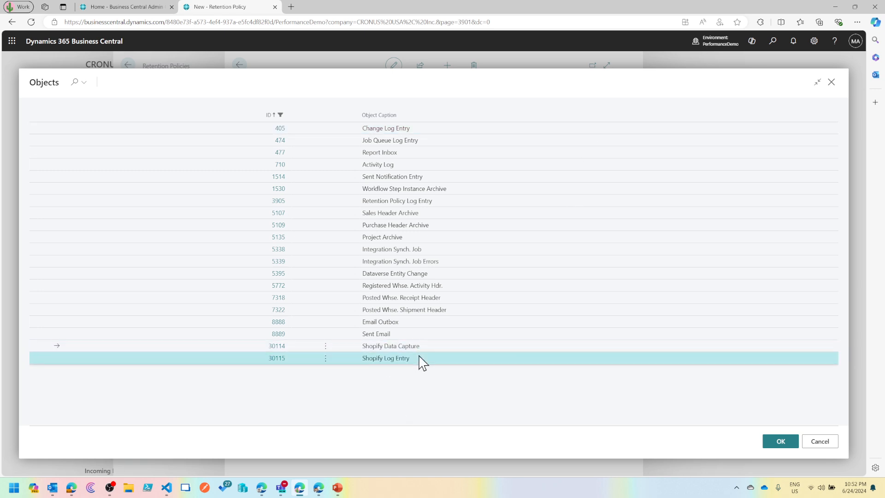
{"action": "left_click", "coordinate": [424, 333]}
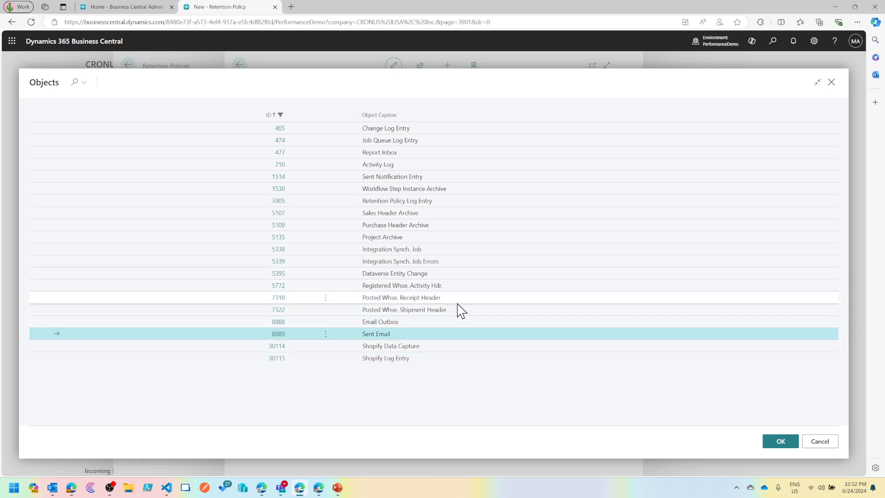
{"action": "left_click", "coordinate": [448, 276]}
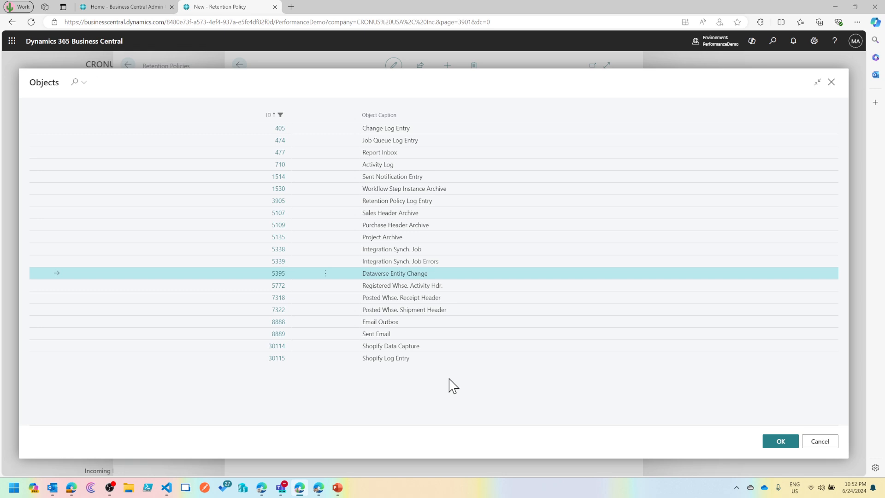
{"action": "left_click", "coordinate": [817, 443]}
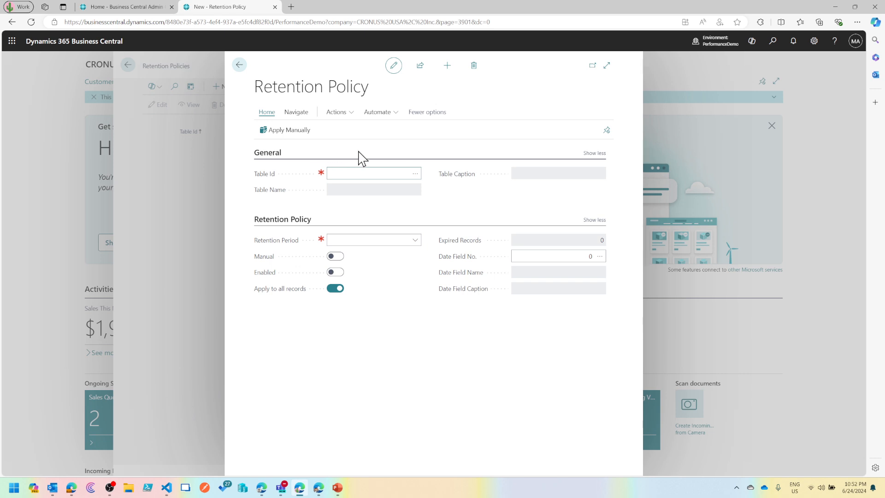
- Try to set the new policy's Table Id to 18, and check the list of allowed tables again without choosing one
{"action": "type", "text": "18"}
{"action": "key", "text": "Tab"}
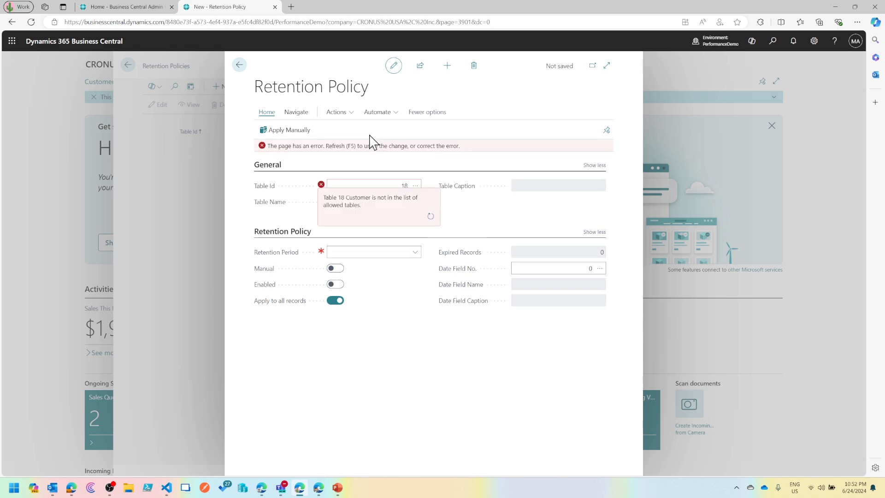
{"action": "left_click", "coordinate": [431, 216]}
{"action": "left_click", "coordinate": [413, 186]}
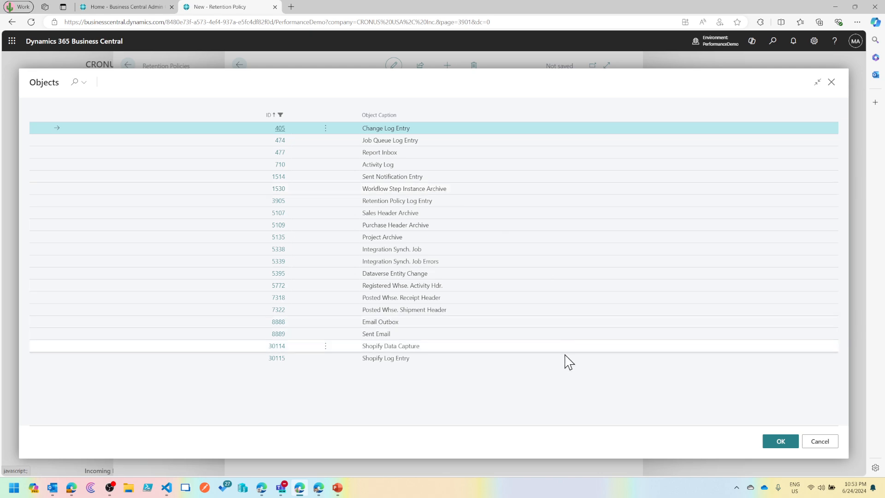
{"action": "left_click", "coordinate": [834, 445]}
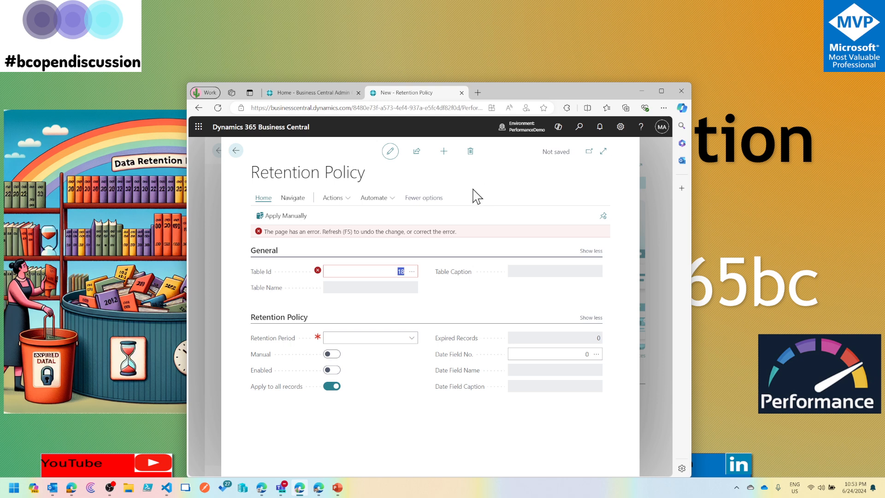
- Widen and reposition the browser window, and return to the policy list, discarding the unsaved retention policy
{"action": "left_click", "coordinate": [557, 238]}
{"action": "left_click_drag", "start_coordinate": [692, 225], "coordinate": [784, 231]}
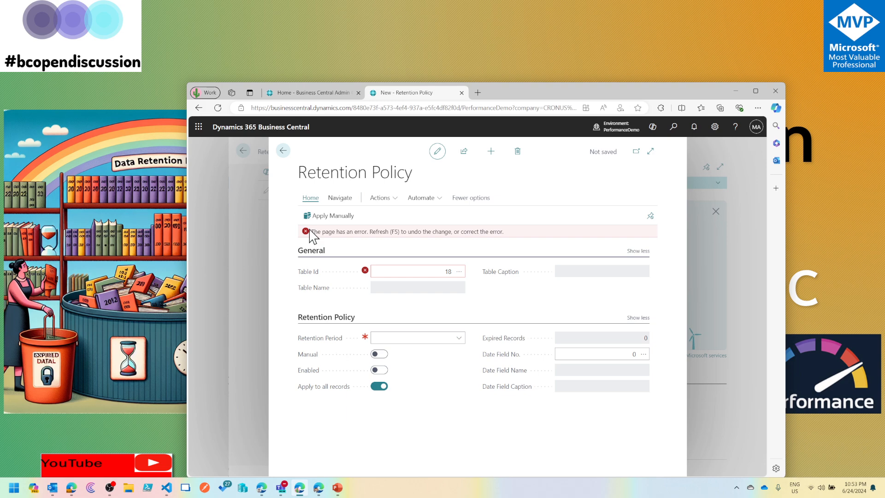
{"action": "left_click_drag", "start_coordinate": [625, 95], "coordinate": [585, 36]}
{"action": "left_click", "coordinate": [231, 104]}
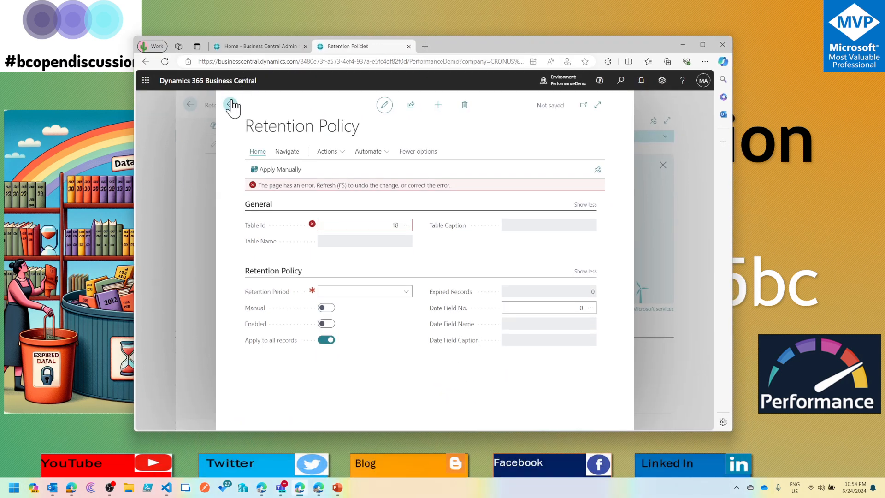
{"action": "left_click", "coordinate": [463, 281]}
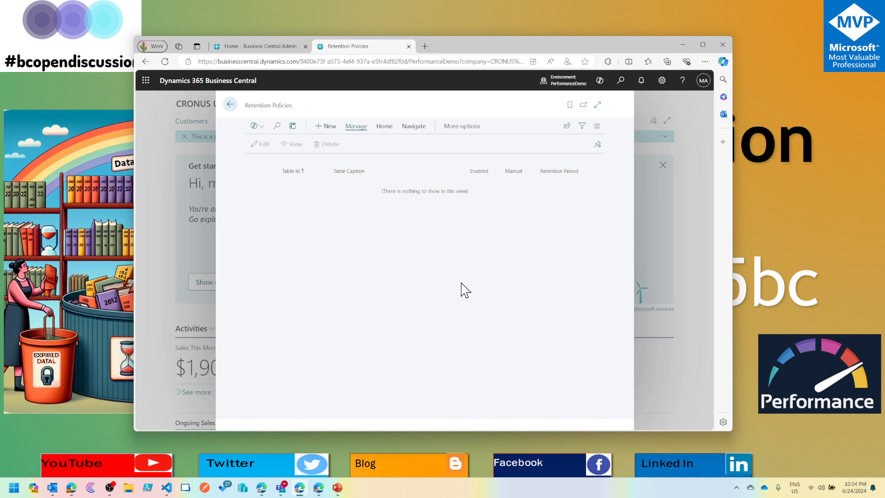
- Create a new retention policy and assign it table 5109, Purchase Header Archive
{"action": "left_click", "coordinate": [330, 126]}
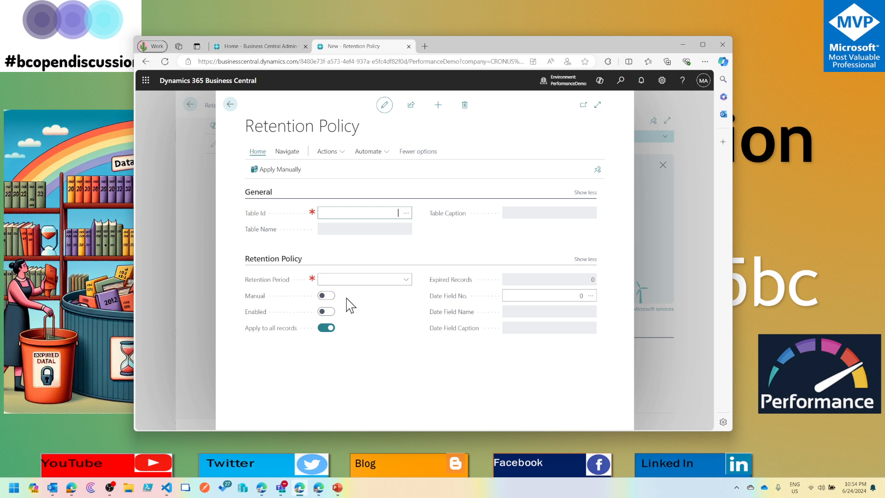
{"action": "left_click", "coordinate": [406, 213]}
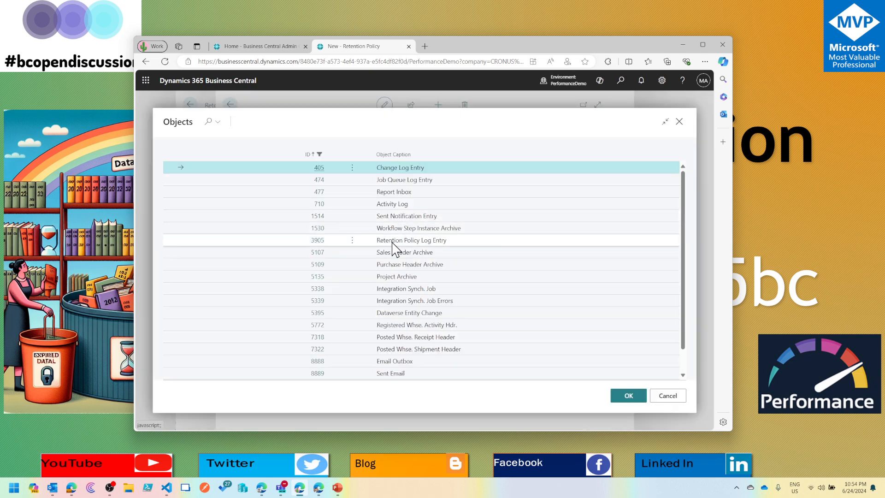
{"action": "left_click", "coordinate": [420, 265]}
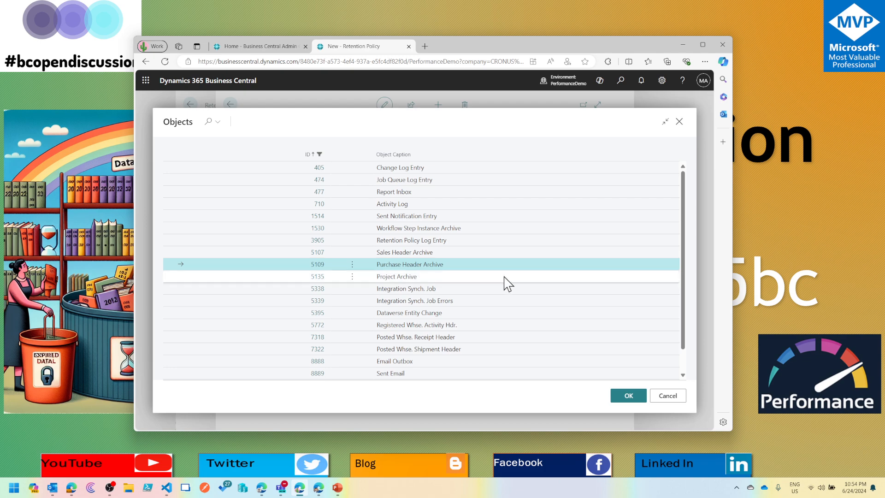
{"action": "left_click", "coordinate": [627, 399]}
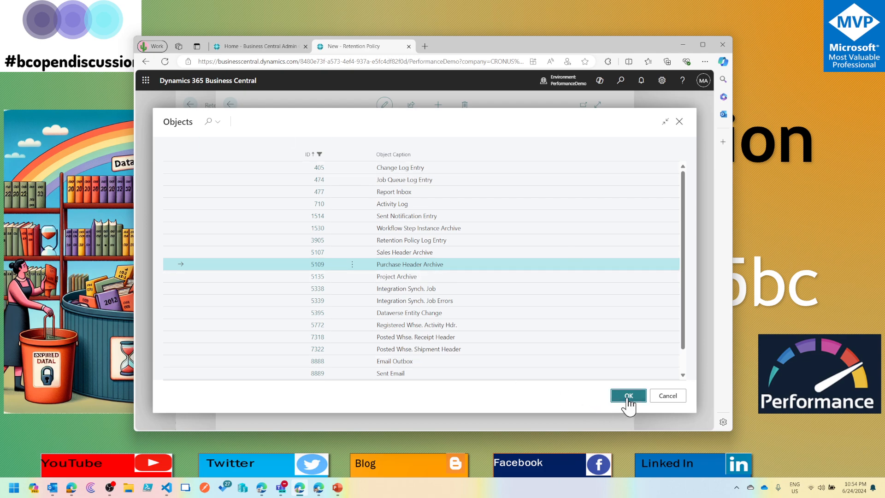